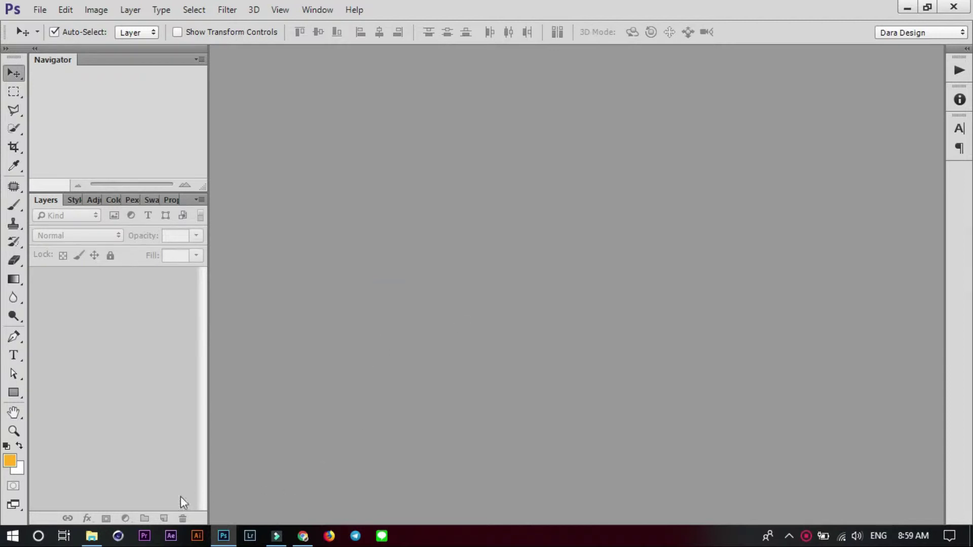
# Briefly show and hide File Explorer, then bring up the Pexels stock-photo panel
pyautogui.click(92, 536)
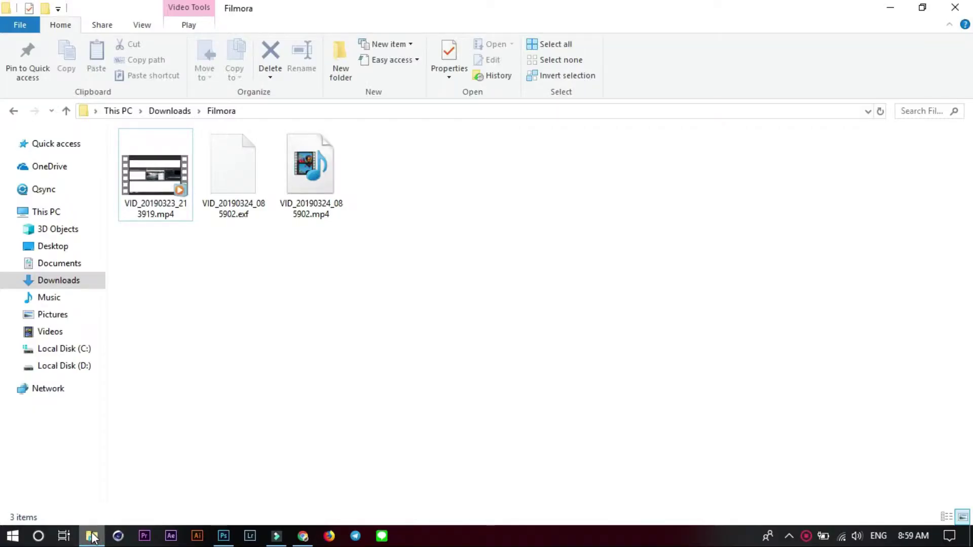
pyautogui.click(92, 536)
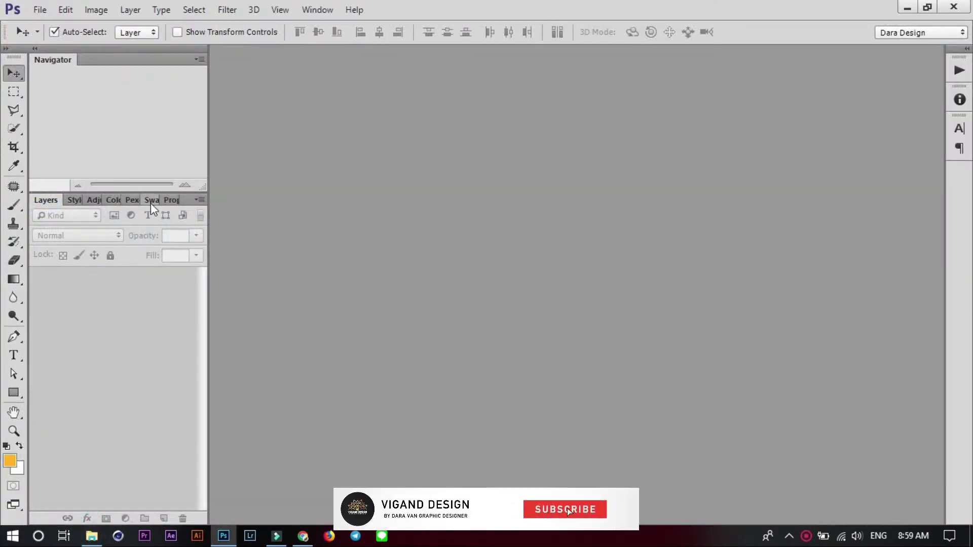
pyautogui.click(130, 201)
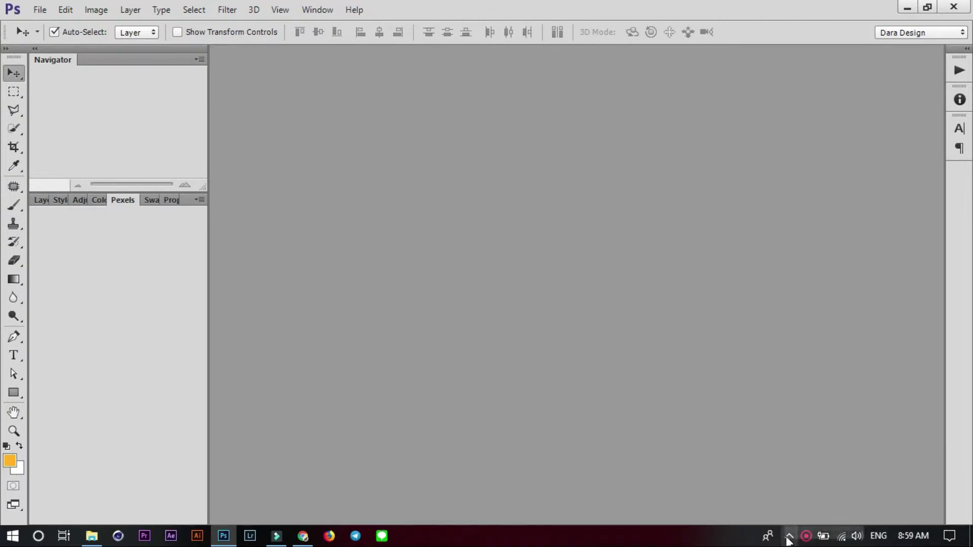
# Log in to the Pexels panel with the account e-mail and password
pyautogui.click(789, 536)
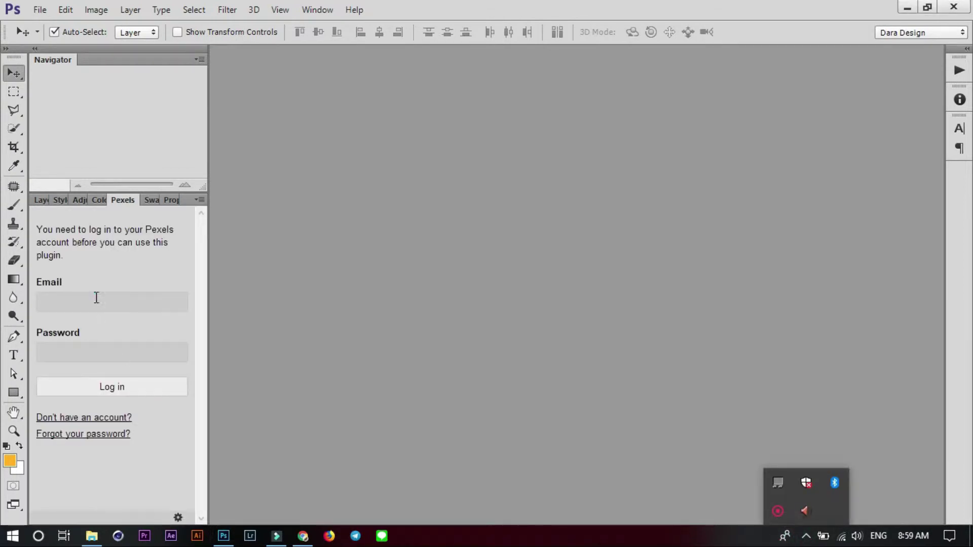
pyautogui.click(97, 298)
pyautogui.press('Tab')
pyautogui.write('******')
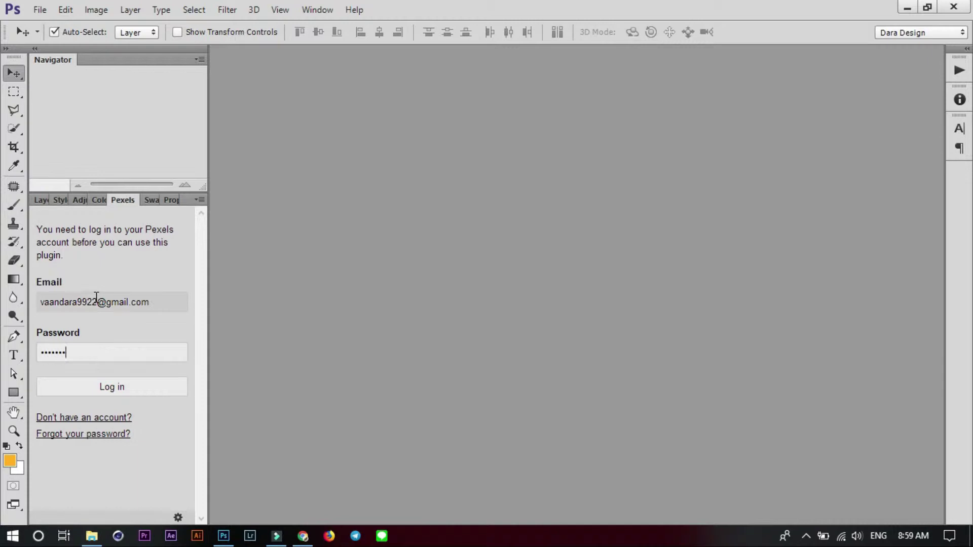
pyautogui.write('*******')
pyautogui.press('Return')
# Search Pexels for 'car' and scroll the results to the white Range Rover
pyautogui.click(126, 221)
pyautogui.write('ca')
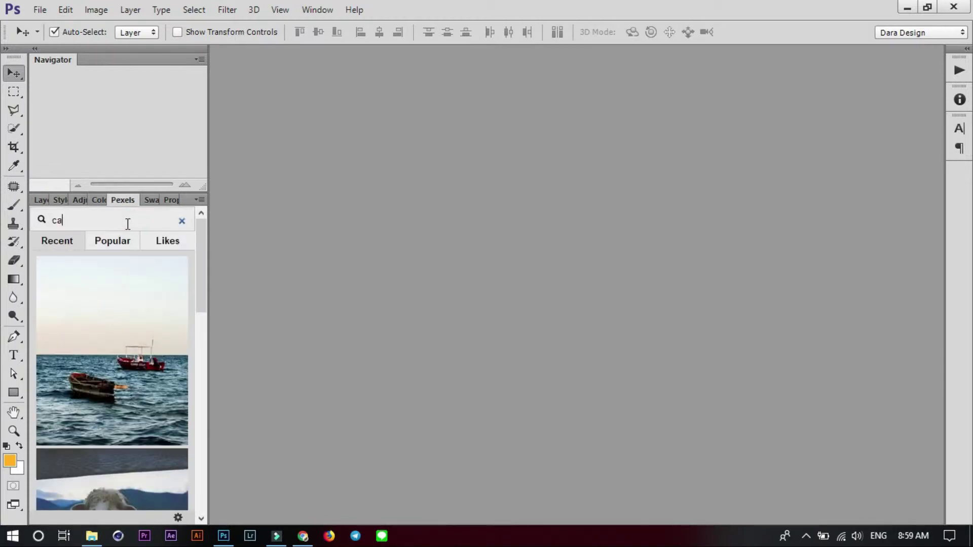
pyautogui.write('r')
pyautogui.press('Return')
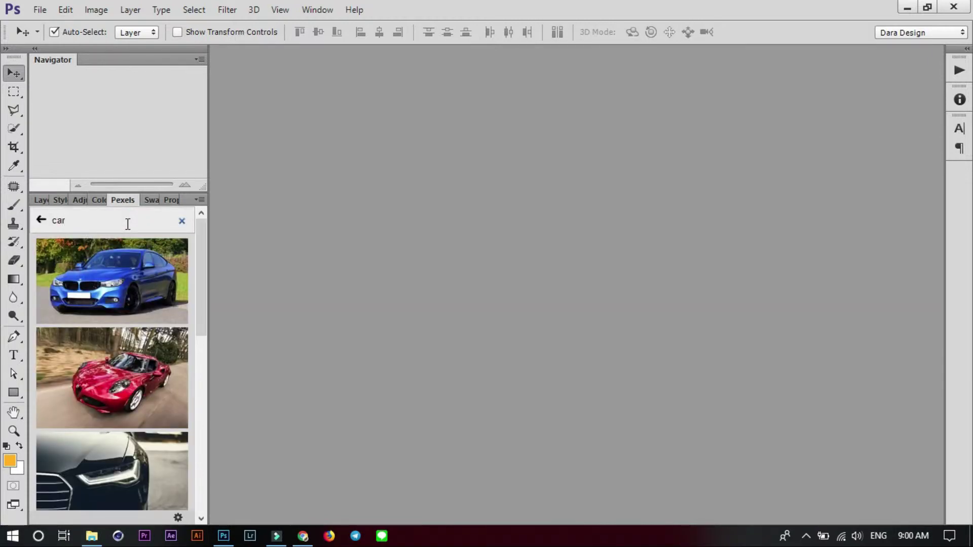
pyautogui.scroll(-5, 162, 484)
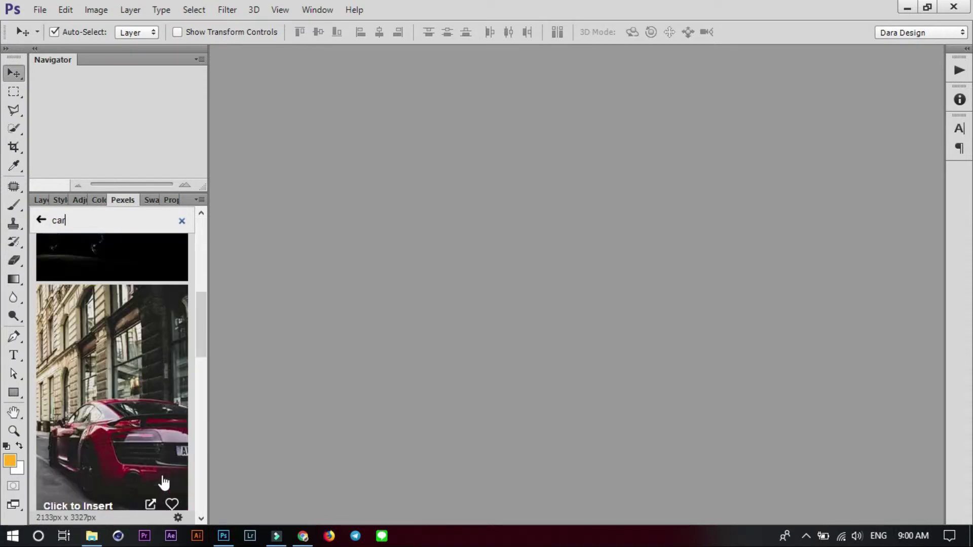
pyautogui.scroll(-2, 163, 482)
pyautogui.scroll(-2, 163, 482)
pyautogui.scroll(-2, 163, 482)
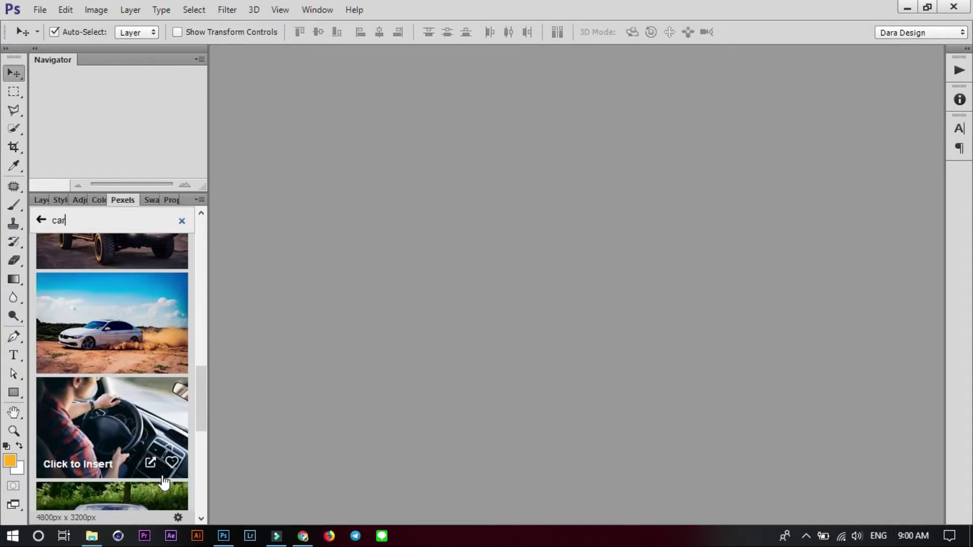
pyautogui.scroll(-4, 163, 483)
pyautogui.scroll(-2, 166, 468)
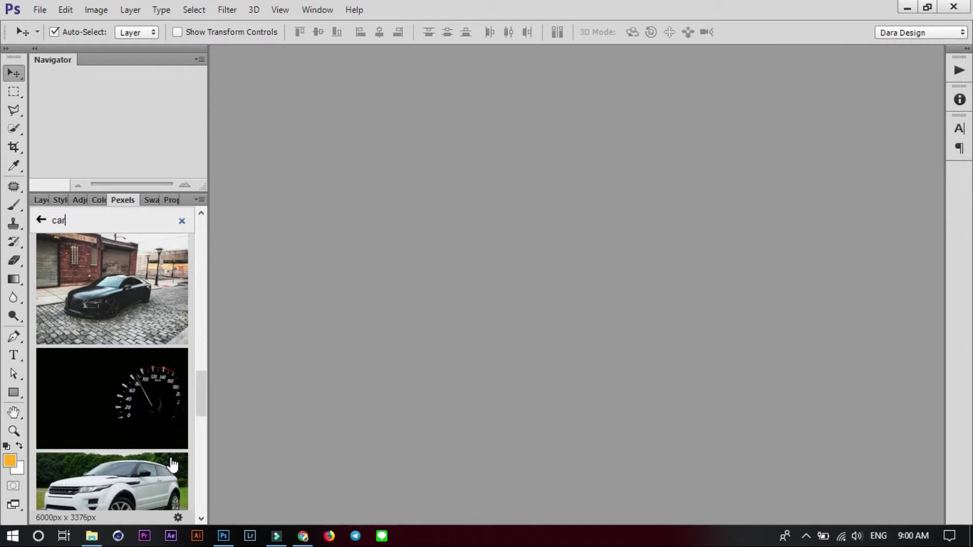
pyautogui.scroll(-2, 172, 464)
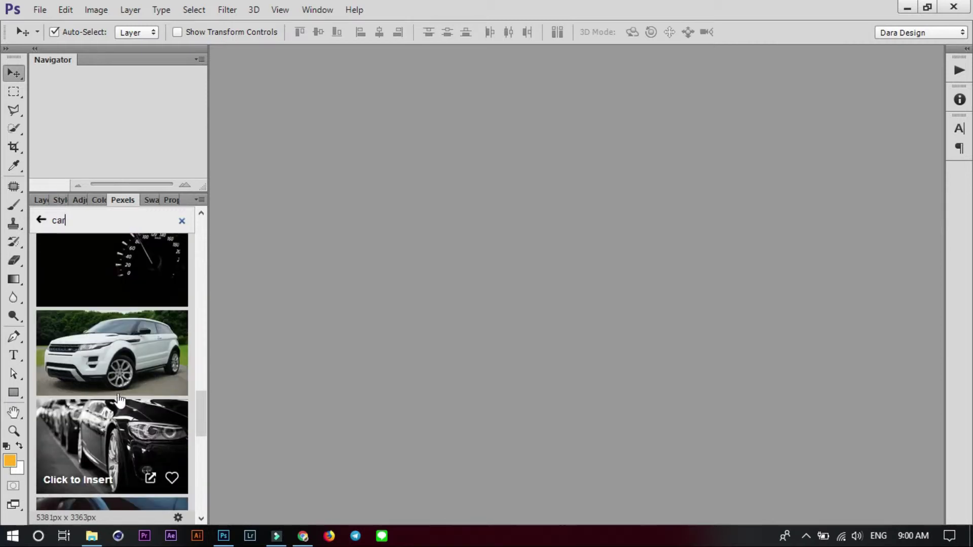
# Insert the white Range Rover photo from Pexels, then select the Pen tool once it loads
pyautogui.click(172, 464)
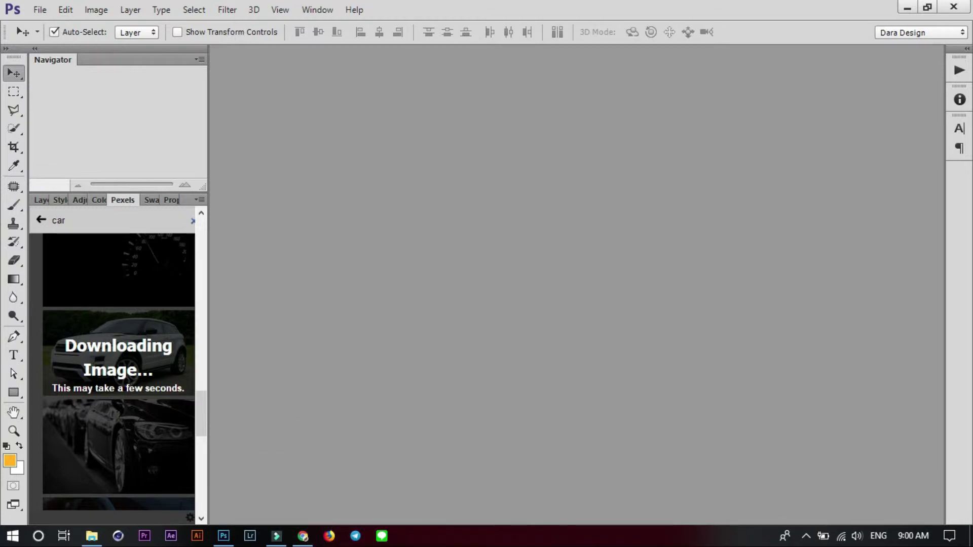
pyautogui.click(806, 535)
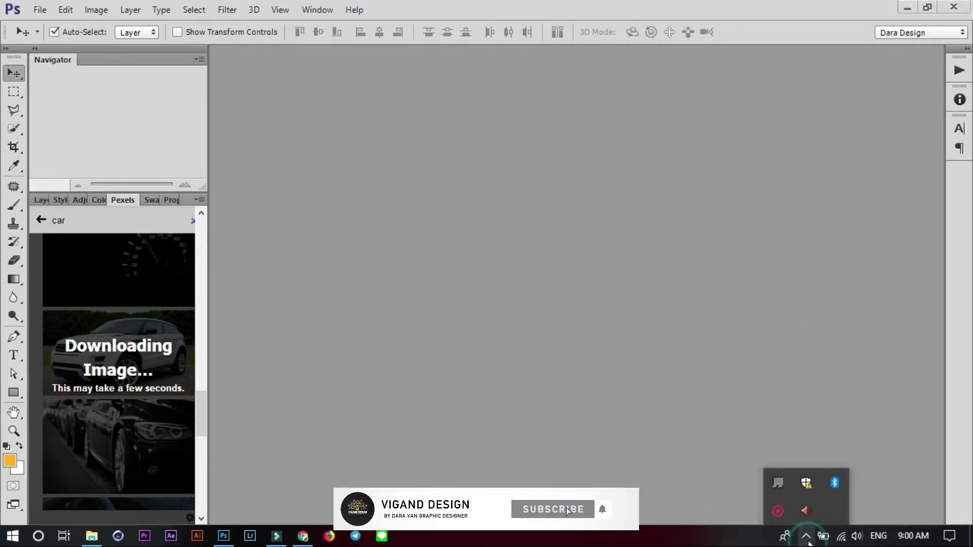
pyautogui.click(805, 536)
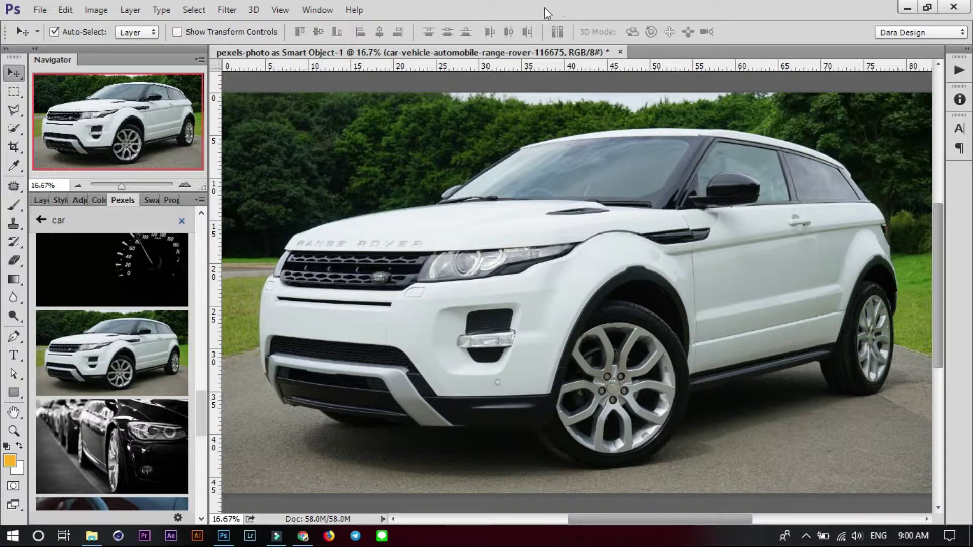
pyautogui.click(13, 337)
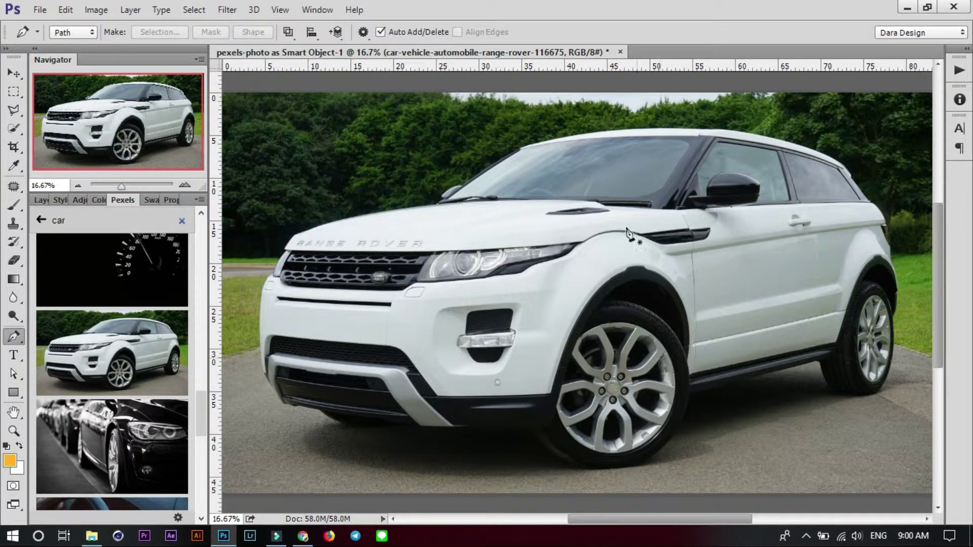
# Zoom in and start the path with curved anchors along the rear tyre's bottom
pyautogui.scroll(3, 892, 393)
pyautogui.scroll(2, 893, 391)
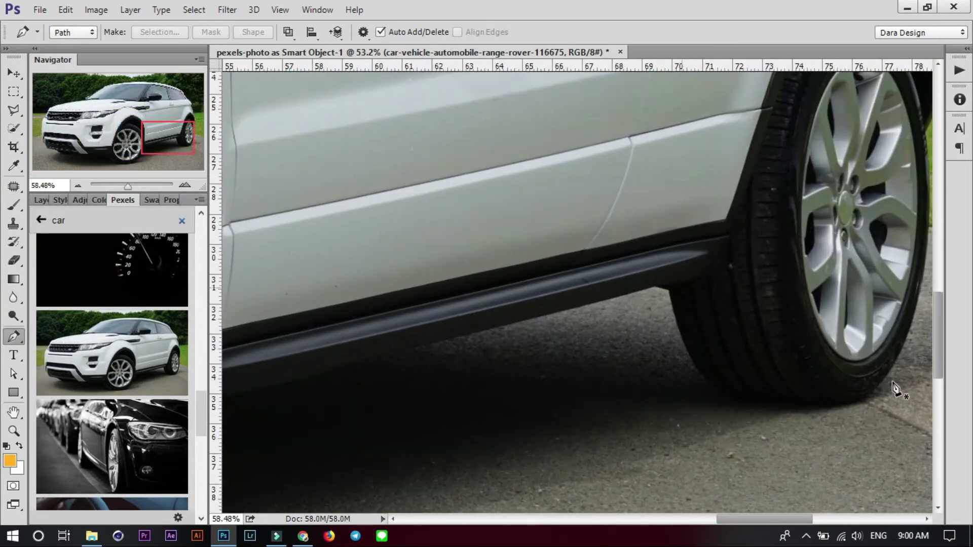
pyautogui.scroll(2, 895, 386)
pyautogui.scroll(1, 894, 386)
pyautogui.scroll(3, 829, 364)
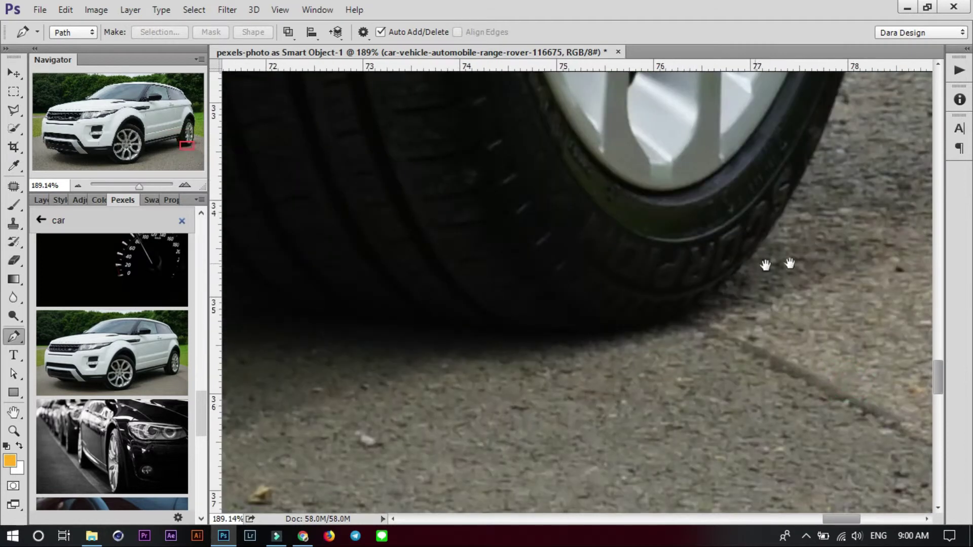
pyautogui.click(808, 166)
pyautogui.moveTo(712, 278); pyautogui.dragTo(734, 233)
pyautogui.click(696, 272)
pyautogui.moveTo(696, 272); pyautogui.dragTo(585, 343)
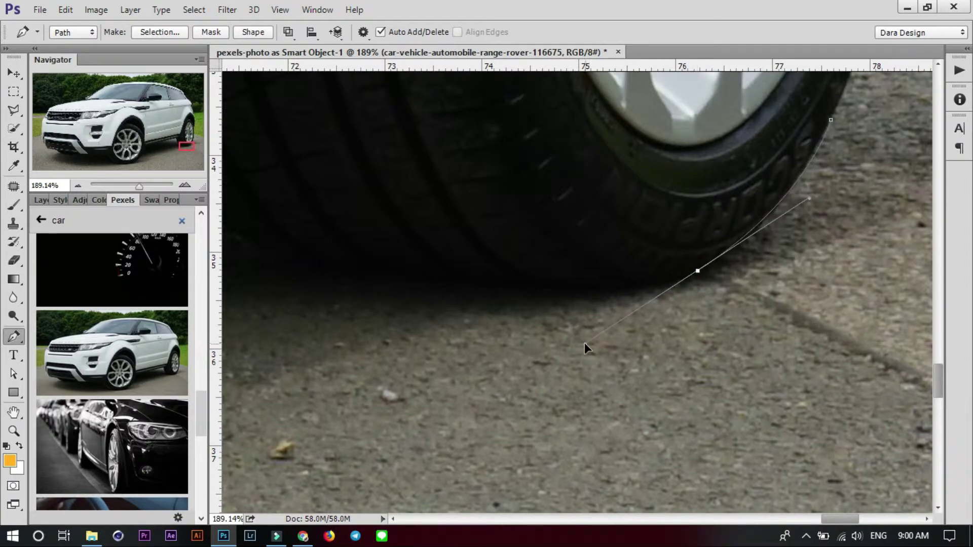
pyautogui.scroll(-3, 585, 343)
pyautogui.click(533, 300)
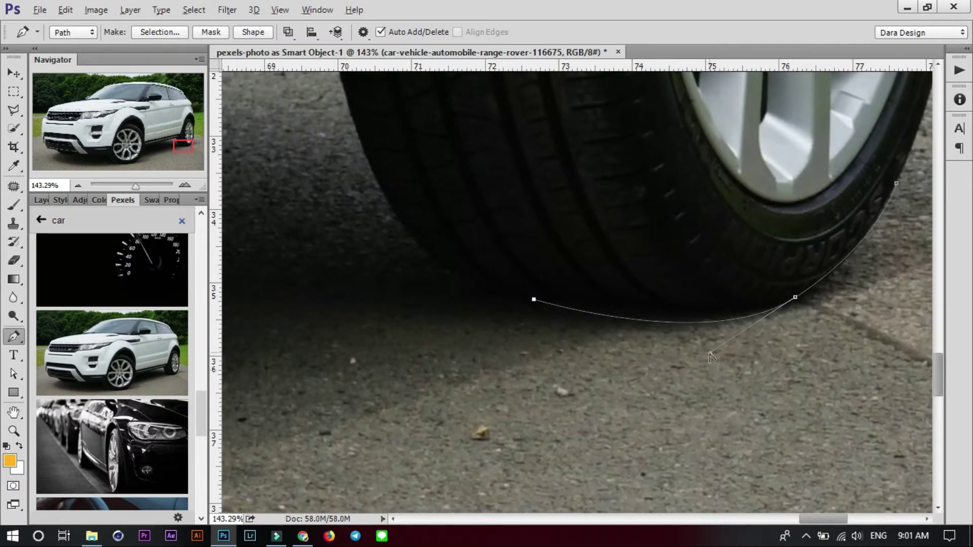
pyautogui.moveTo(710, 356); pyautogui.dragTo(731, 328)
# Curve the path up the tyre's side to where it meets the sill
pyautogui.moveTo(401, 221); pyautogui.dragTo(346, 158)
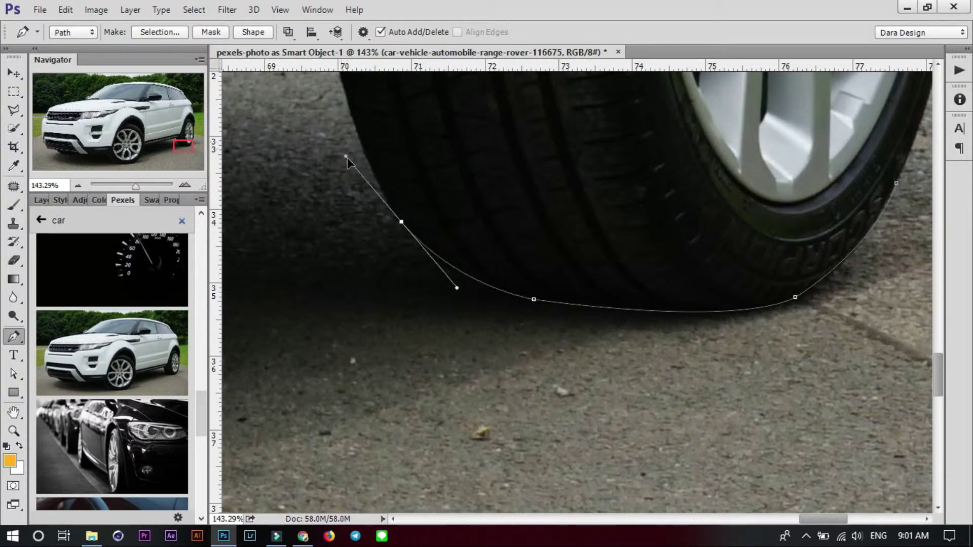
pyautogui.moveTo(348, 157)
pyautogui.mouseDown()
pyautogui.moveTo(380, 191)
pyautogui.moveTo(365, 196)
pyautogui.moveTo(379, 195)
pyautogui.mouseUp()
pyautogui.moveTo(363, 156); pyautogui.dragTo(500, 391)
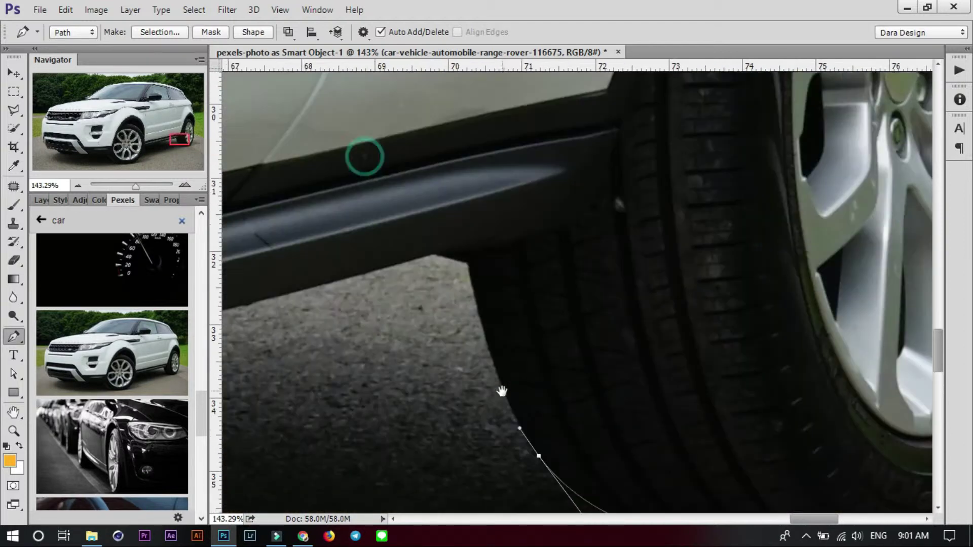
pyautogui.moveTo(470, 264)
pyautogui.mouseDown()
pyautogui.moveTo(454, 177)
pyautogui.moveTo(466, 256)
pyautogui.mouseUp()
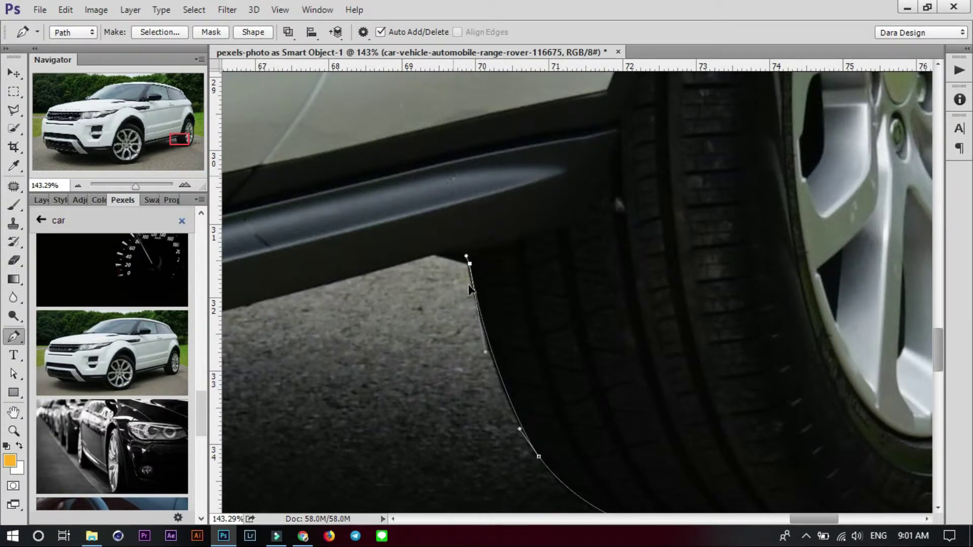
pyautogui.click(430, 257)
pyautogui.scroll(-3, 519, 275)
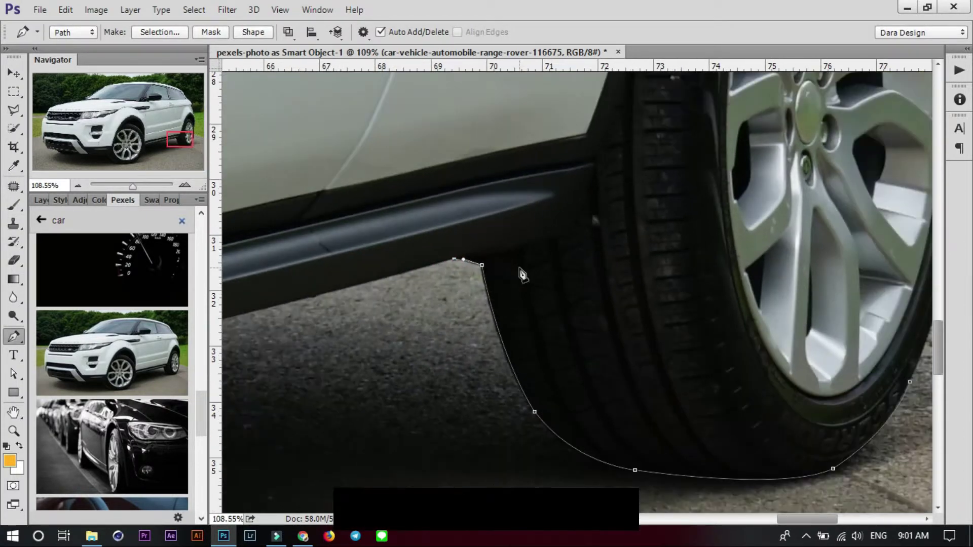
pyautogui.scroll(-3, 408, 304)
pyautogui.hscroll(-3, 408, 304)
pyautogui.hscroll(-2, 384, 245)
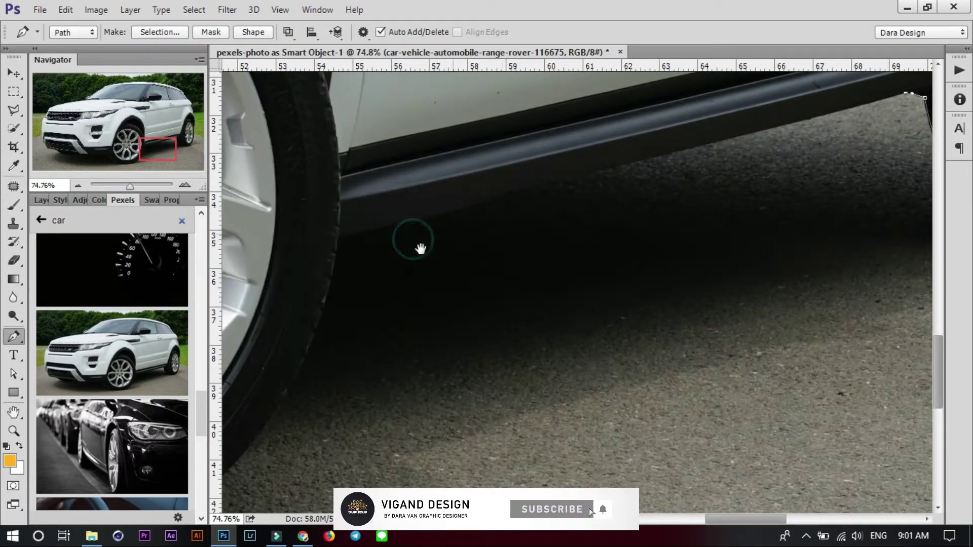
# Trace around the front tyre with curved anchors from its rear edge to its far side
pyautogui.click(340, 239)
pyautogui.scroll(-2, 322, 277)
pyautogui.hscroll(-5, 322, 278)
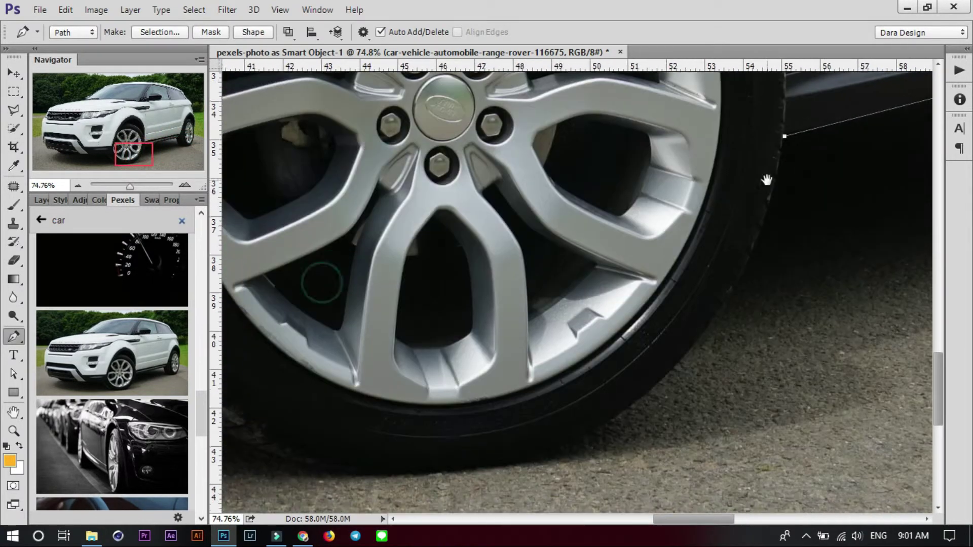
pyautogui.moveTo(688, 354)
pyautogui.mouseDown()
pyautogui.moveTo(606, 469)
pyautogui.moveTo(591, 474)
pyautogui.moveTo(614, 413)
pyautogui.mouseUp()
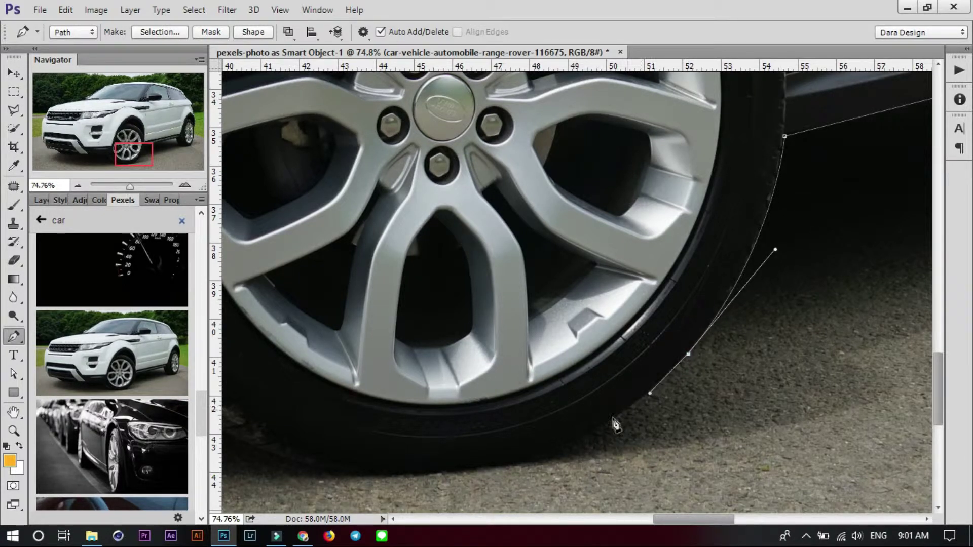
pyautogui.moveTo(561, 436); pyautogui.dragTo(727, 327)
pyautogui.moveTo(601, 361)
pyautogui.mouseDown()
pyautogui.moveTo(439, 375)
pyautogui.moveTo(561, 413)
pyautogui.mouseUp()
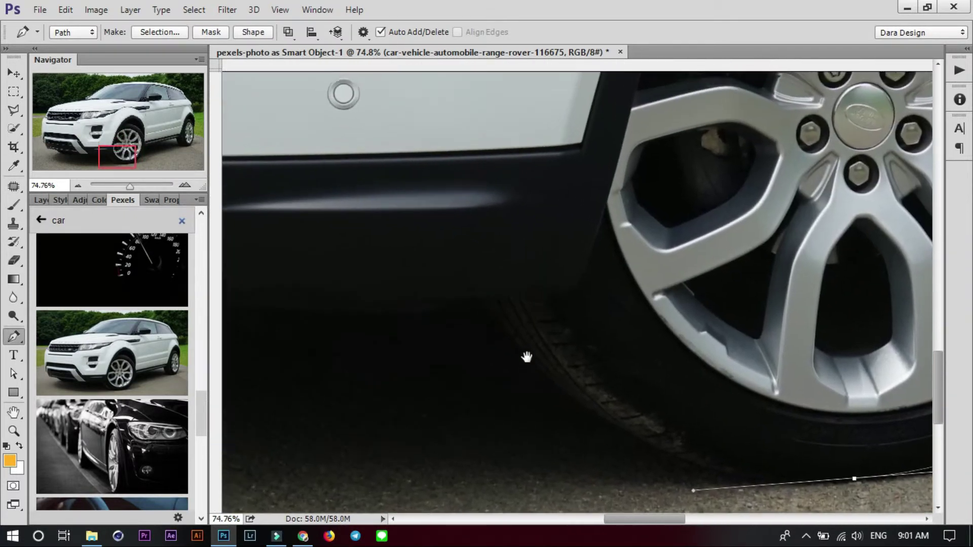
pyautogui.moveTo(506, 308)
pyautogui.mouseDown()
pyautogui.moveTo(404, 167)
pyautogui.moveTo(414, 180)
pyautogui.moveTo(408, 312)
pyautogui.mouseUp()
# Add anchors along the front bumper's bottom edge, removing one misplaced anchor
pyautogui.scroll(-1, 408, 311)
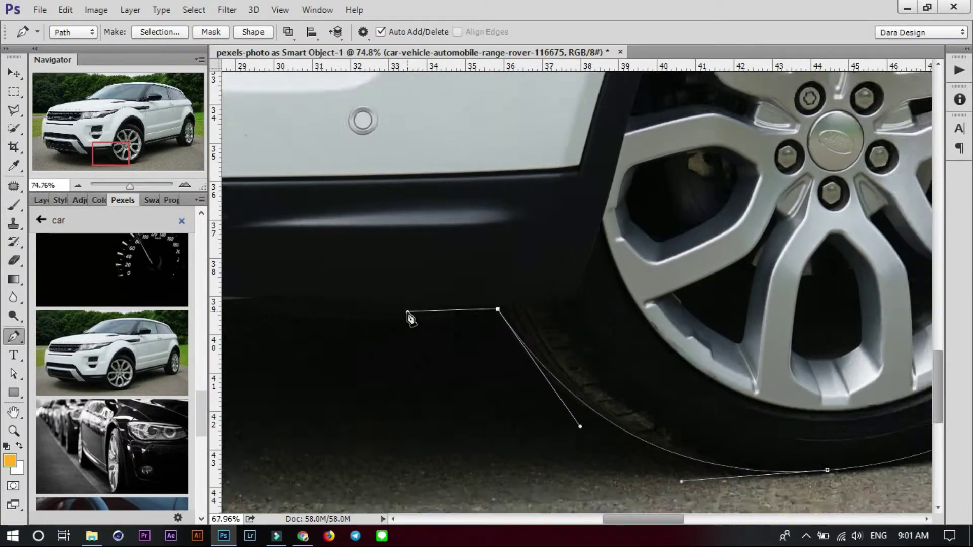
pyautogui.scroll(-1, 408, 311)
pyautogui.moveTo(324, 321); pyautogui.dragTo(728, 314)
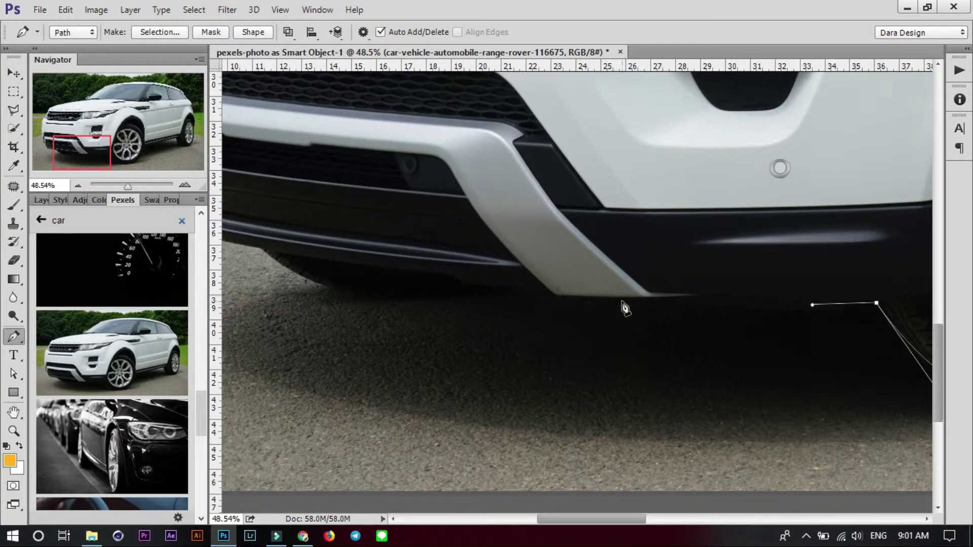
pyautogui.click(642, 298)
pyautogui.click(559, 297)
pyautogui.click(468, 284)
pyautogui.moveTo(354, 295)
pyautogui.mouseDown()
pyautogui.moveTo(601, 329)
pyautogui.moveTo(535, 328)
pyautogui.mouseUp()
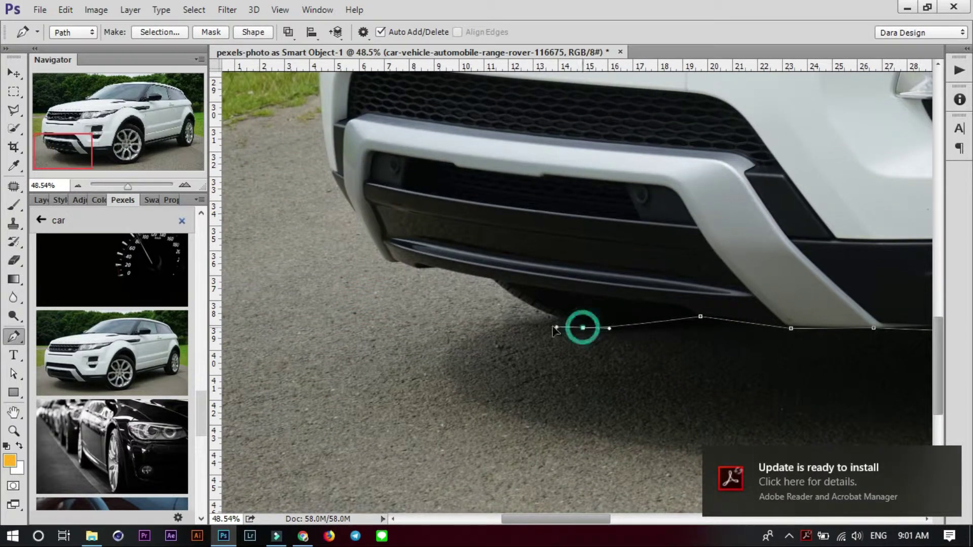
pyautogui.click(583, 328)
pyautogui.moveTo(584, 326); pyautogui.dragTo(526, 308)
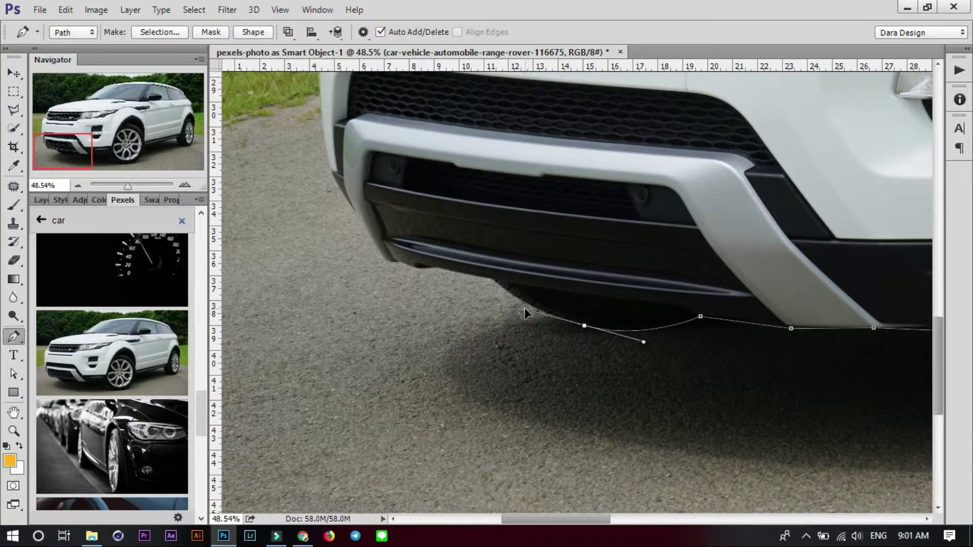
pyautogui.click(490, 277)
pyautogui.click(435, 264)
# Extend the path under the bumper's left corner and up the car's front edge
pyautogui.scroll(5, 431, 282)
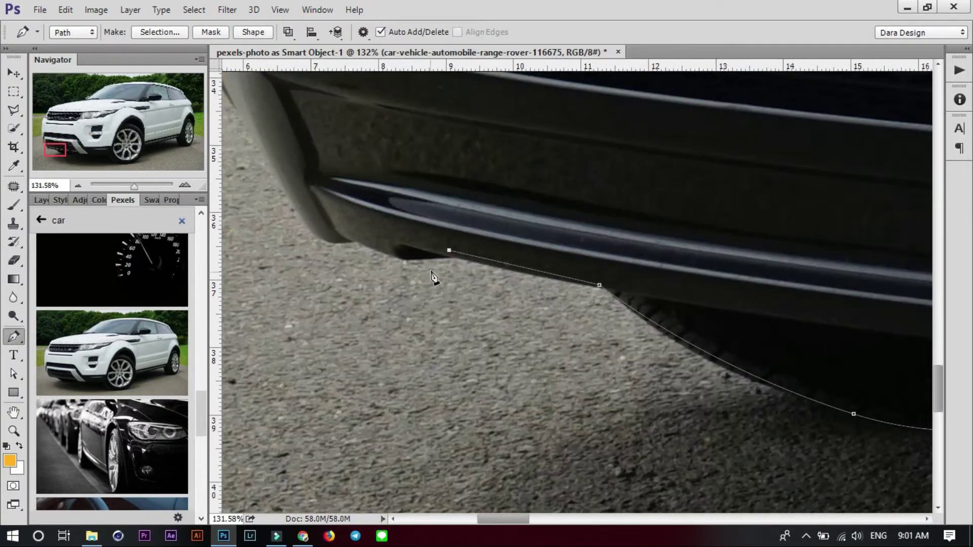
pyautogui.click(403, 262)
pyautogui.click(353, 240)
pyautogui.moveTo(287, 196); pyautogui.dragTo(477, 410)
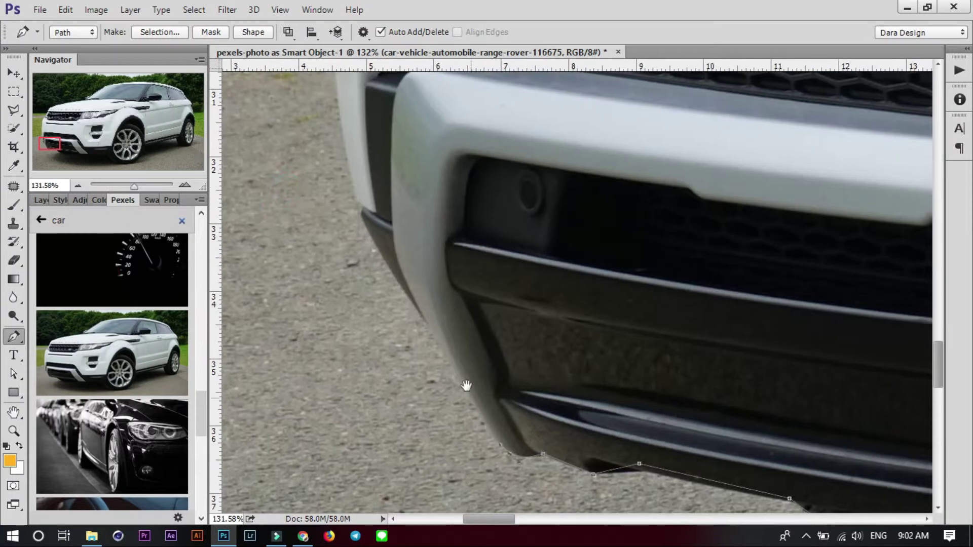
pyautogui.moveTo(354, 235); pyautogui.dragTo(482, 367)
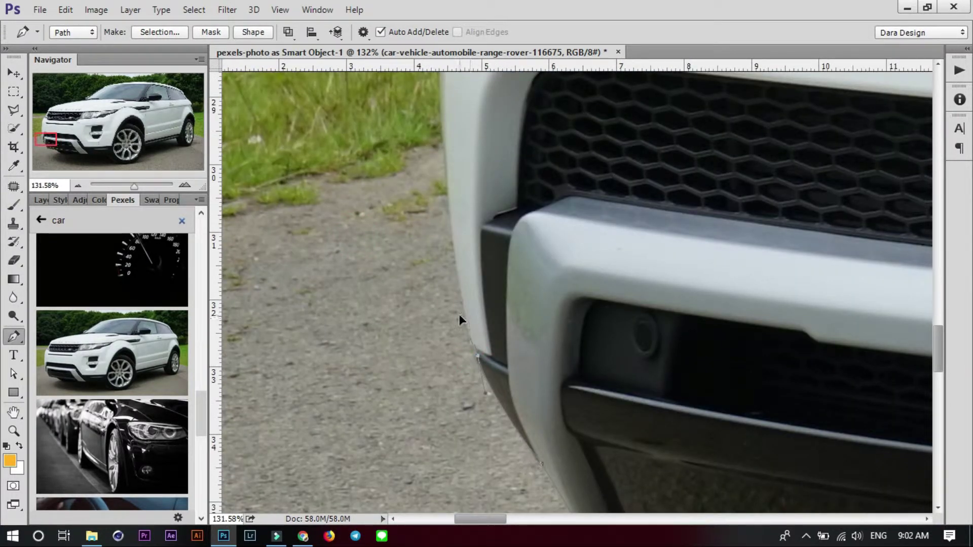
pyautogui.moveTo(440, 181); pyautogui.dragTo(483, 324)
pyautogui.click(485, 259)
pyautogui.click(482, 178)
pyautogui.click(477, 97)
# Curve the path past the upper grille to the bonnet corner beside the RANGE lettering
pyautogui.scroll(-2, 502, 157)
pyautogui.scroll(3, 507, 178)
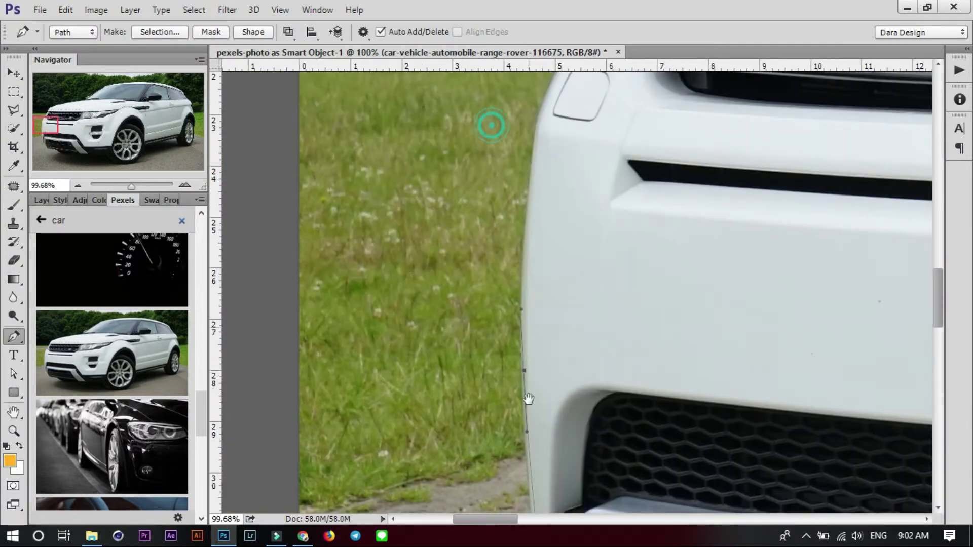
pyautogui.moveTo(488, 126); pyautogui.dragTo(555, 326)
pyautogui.moveTo(554, 252); pyautogui.dragTo(571, 218)
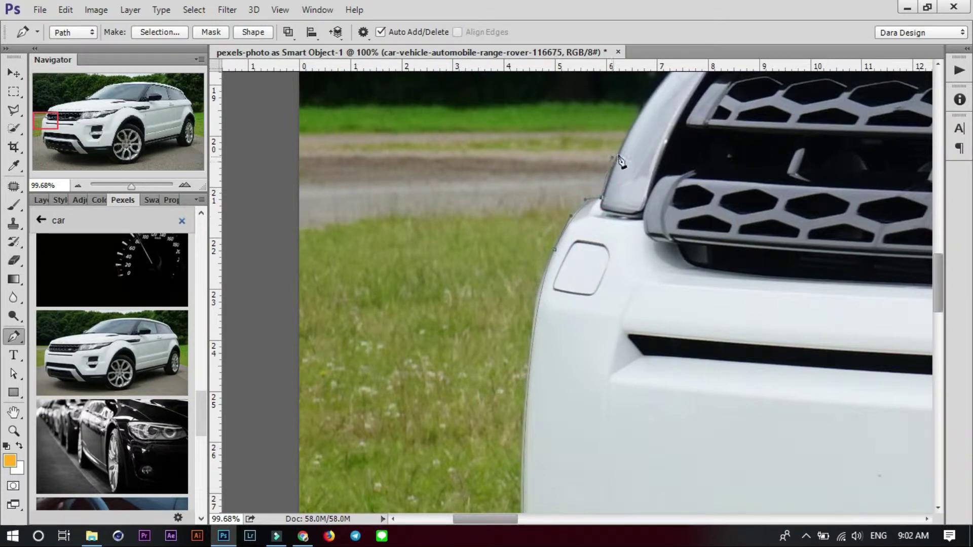
pyautogui.moveTo(658, 109); pyautogui.dragTo(496, 396)
pyautogui.moveTo(553, 327); pyautogui.dragTo(552, 318)
# Make a sharp corner at the bonnet's front and curve the path up the bonnet edge
pyautogui.click(522, 347)
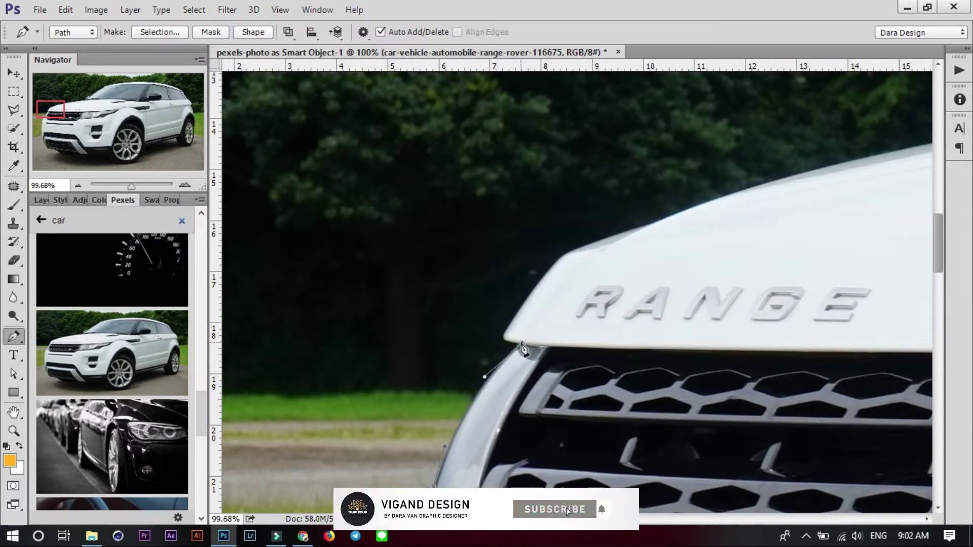
pyautogui.scroll(3, 520, 341)
pyautogui.click(487, 333)
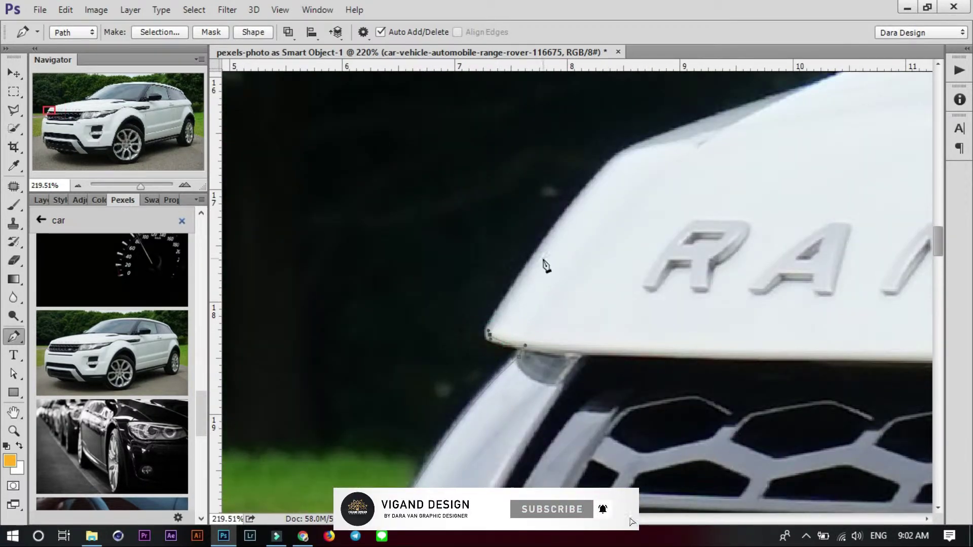
pyautogui.moveTo(538, 241); pyautogui.dragTo(593, 163)
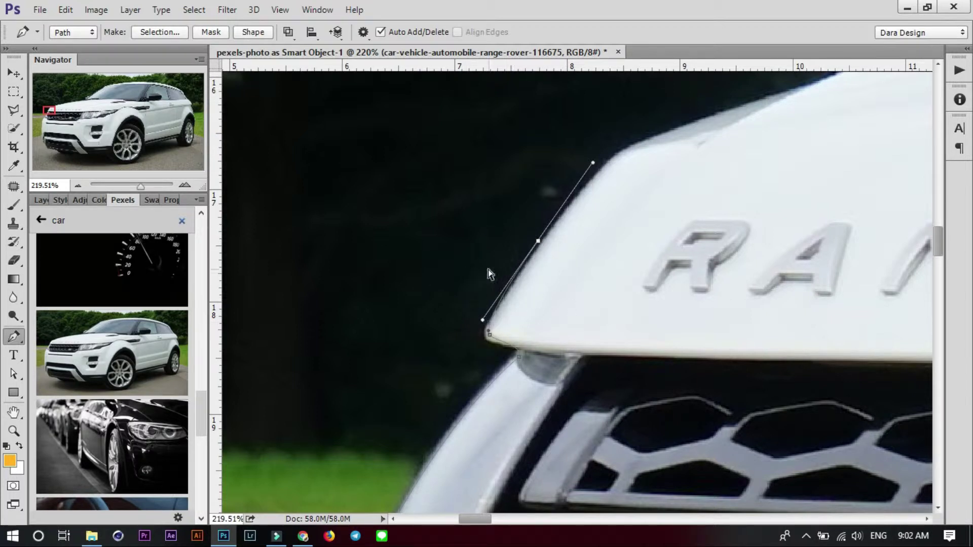
pyautogui.moveTo(538, 241); pyautogui.dragTo(454, 238)
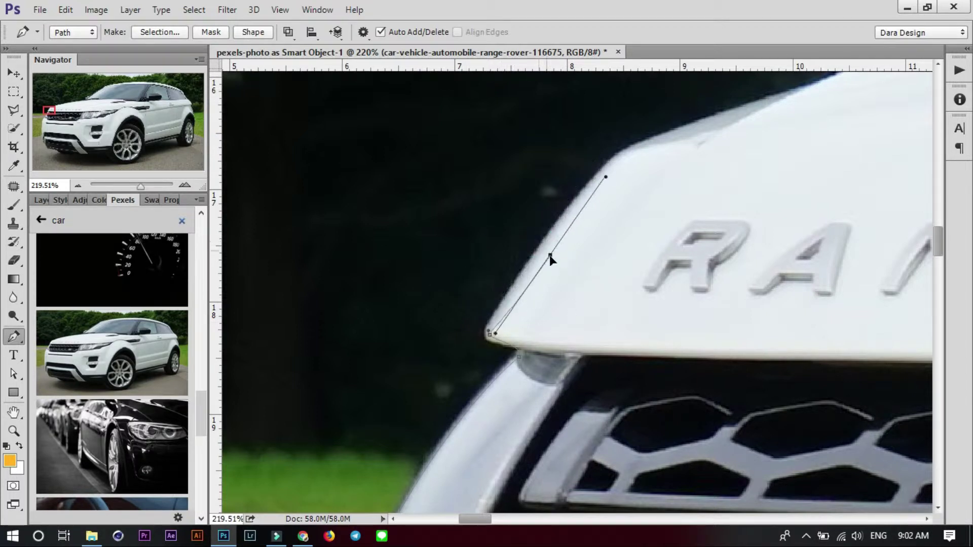
pyautogui.moveTo(456, 285)
pyautogui.mouseDown()
pyautogui.moveTo(447, 220)
pyautogui.moveTo(624, 219)
pyautogui.moveTo(406, 282)
pyautogui.moveTo(501, 194)
pyautogui.moveTo(582, 191)
pyautogui.moveTo(560, 220)
pyautogui.mouseUp()
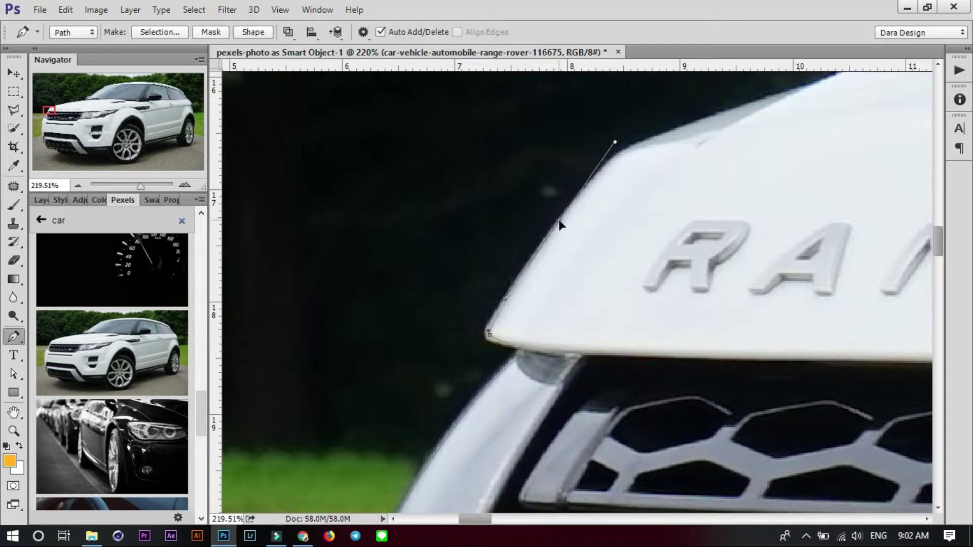
pyautogui.moveTo(645, 142); pyautogui.dragTo(653, 140)
# Place anchors along the bonnet's upper edge toward the windscreen
pyautogui.moveTo(711, 128); pyautogui.dragTo(347, 322)
pyautogui.moveTo(595, 220); pyautogui.dragTo(691, 188)
pyautogui.moveTo(792, 173); pyautogui.dragTo(324, 288)
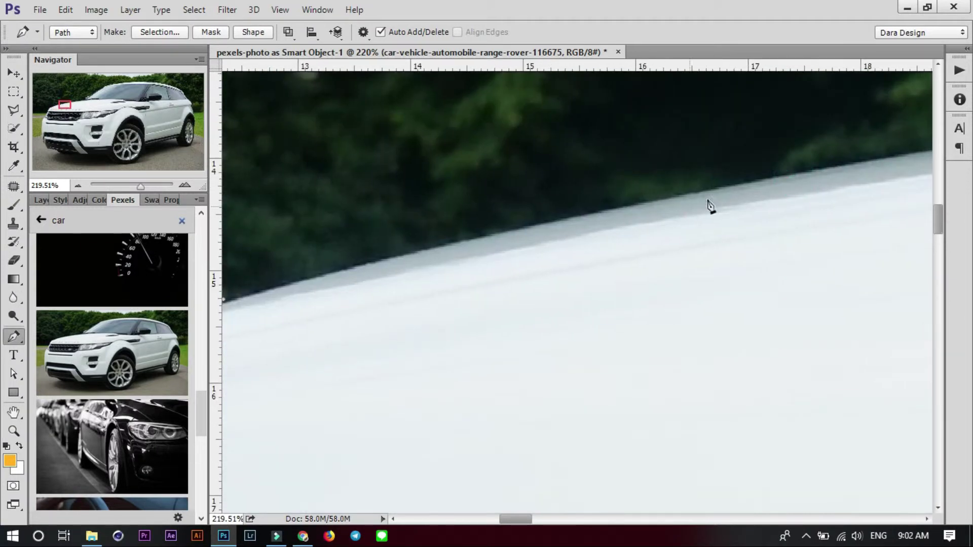
pyautogui.click(762, 183)
pyautogui.click(849, 163)
pyautogui.scroll(-2, 656, 219)
pyautogui.moveTo(803, 216); pyautogui.dragTo(578, 274)
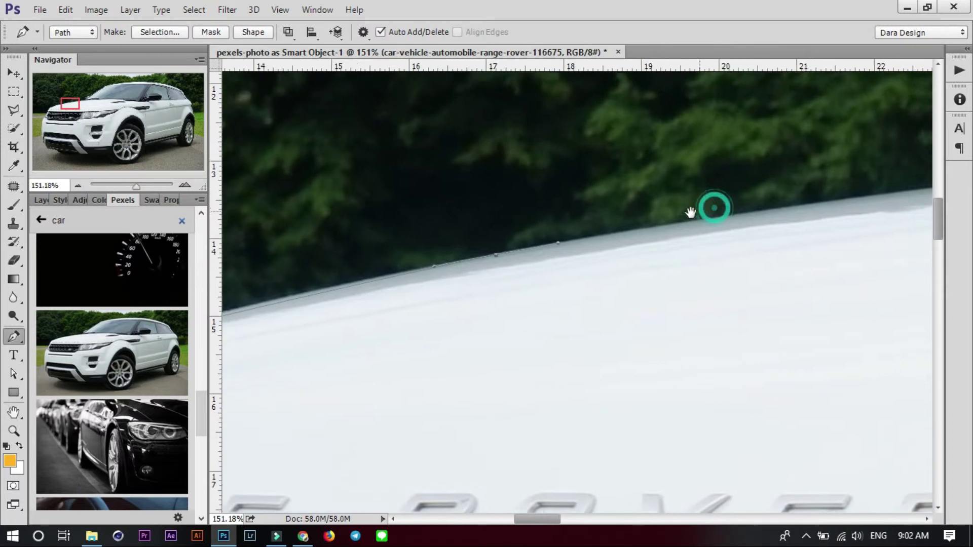
pyautogui.moveTo(793, 215); pyautogui.dragTo(745, 212)
pyautogui.click(916, 184)
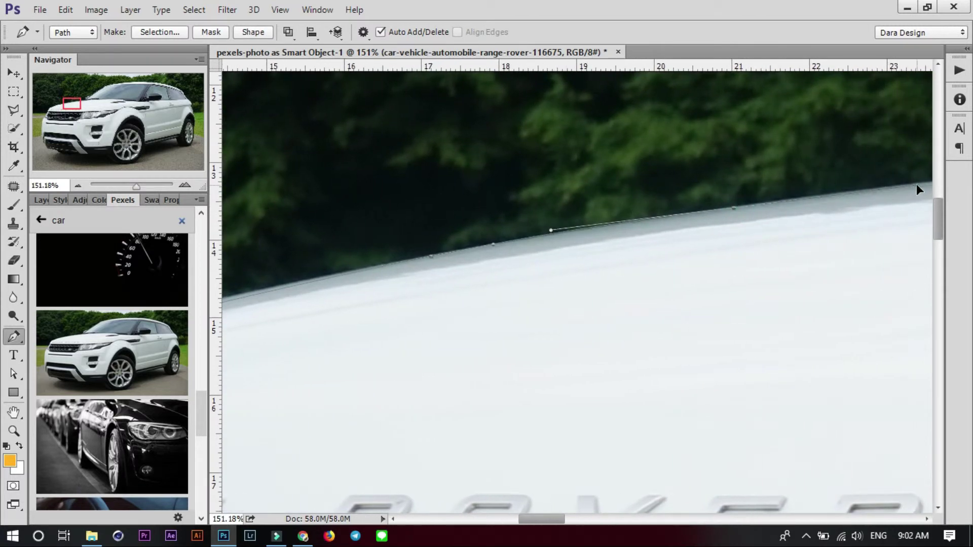
# Trace the windscreen base and trim, curving over the side mirror to the pillar
pyautogui.moveTo(843, 223); pyautogui.dragTo(448, 258)
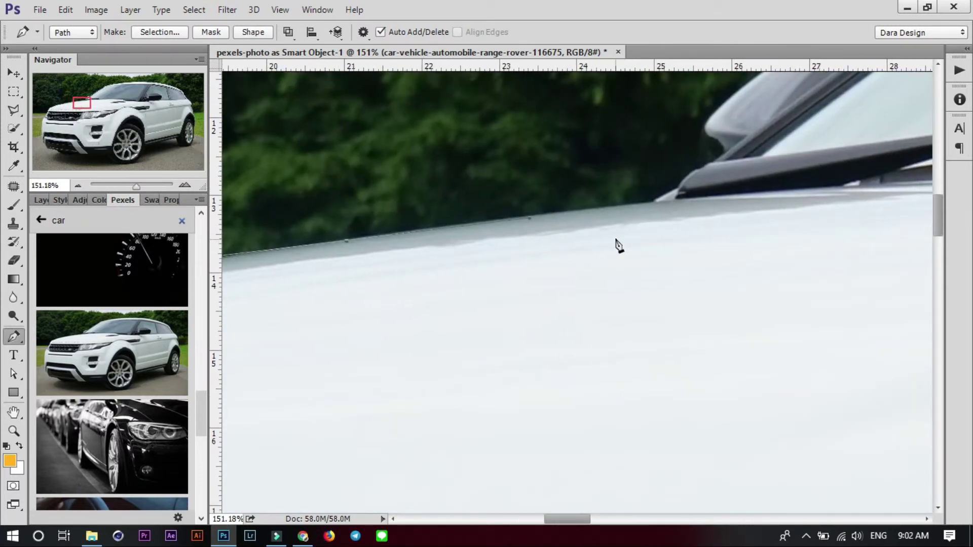
pyautogui.click(658, 211)
pyautogui.scroll(4, 657, 211)
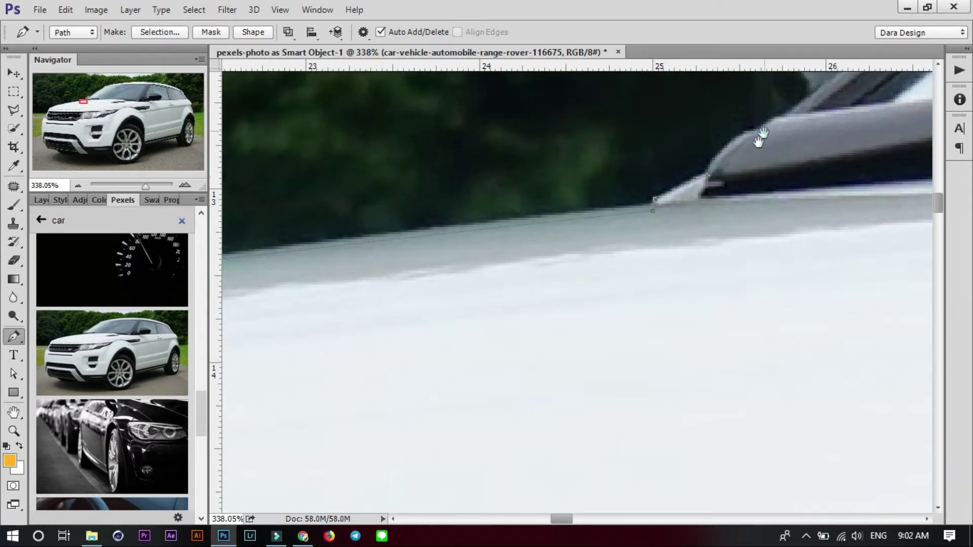
pyautogui.moveTo(759, 141); pyautogui.dragTo(644, 243)
pyautogui.moveTo(583, 259); pyautogui.dragTo(643, 232)
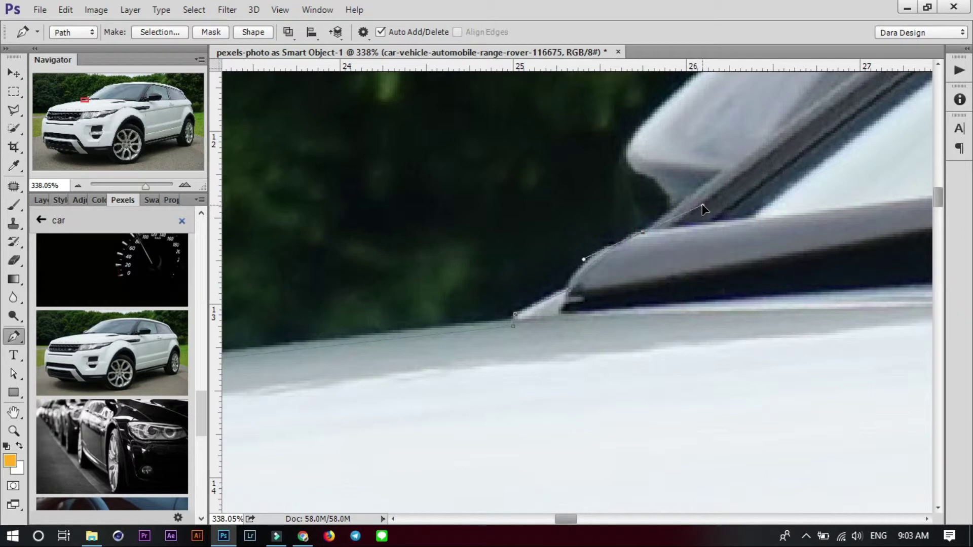
pyautogui.click(673, 202)
pyautogui.moveTo(665, 120); pyautogui.dragTo(402, 349)
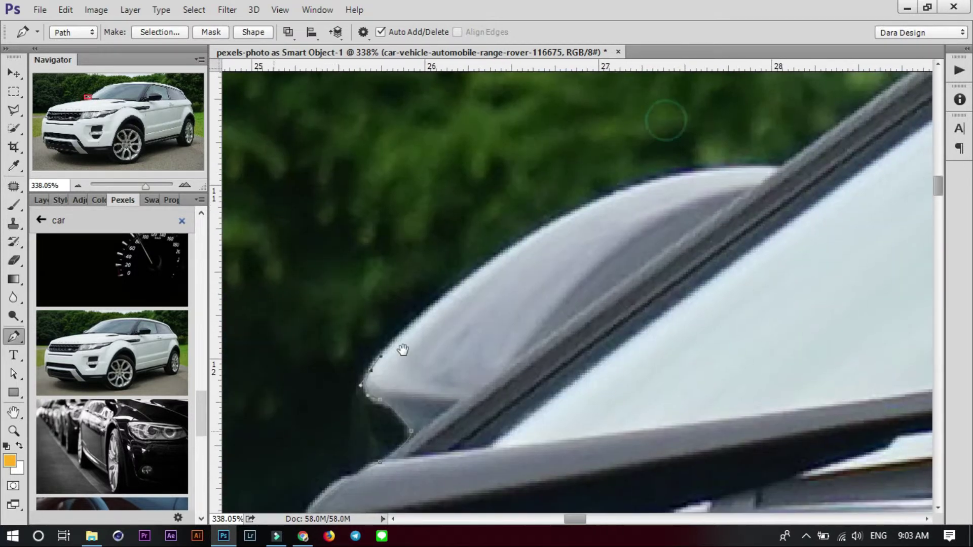
pyautogui.moveTo(620, 191); pyautogui.dragTo(751, 151)
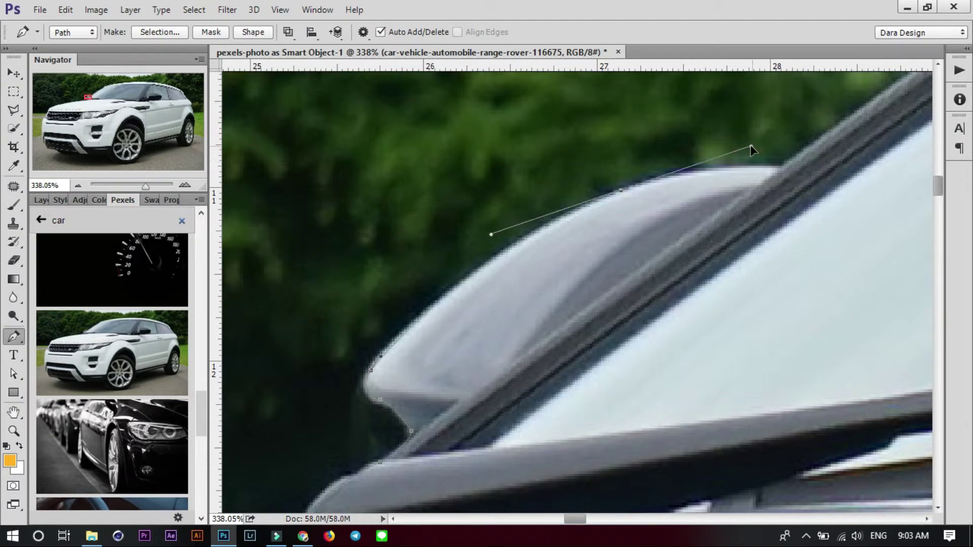
pyautogui.click(783, 166)
pyautogui.moveTo(751, 147); pyautogui.dragTo(732, 155)
# Follow the windscreen pillar up to where it meets the roof
pyautogui.scroll(3, 792, 152)
pyautogui.hscroll(7, 793, 152)
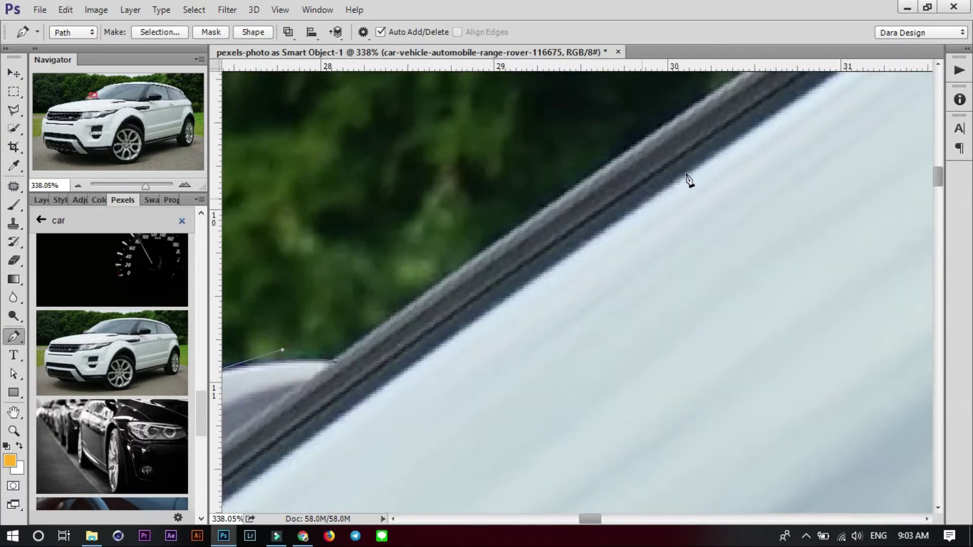
pyautogui.scroll(-3, 753, 203)
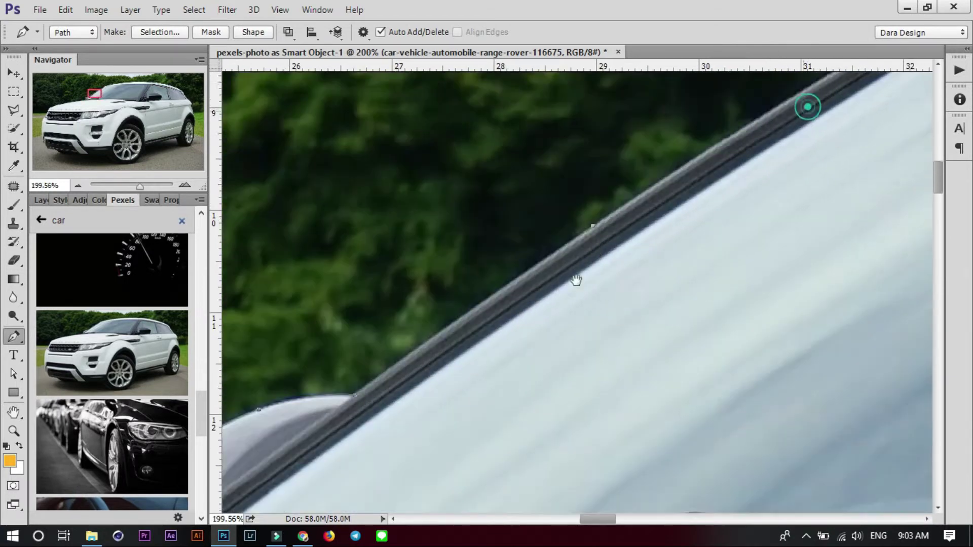
pyautogui.scroll(5, 576, 281)
pyautogui.hscroll(5, 723, 236)
pyautogui.click(812, 149)
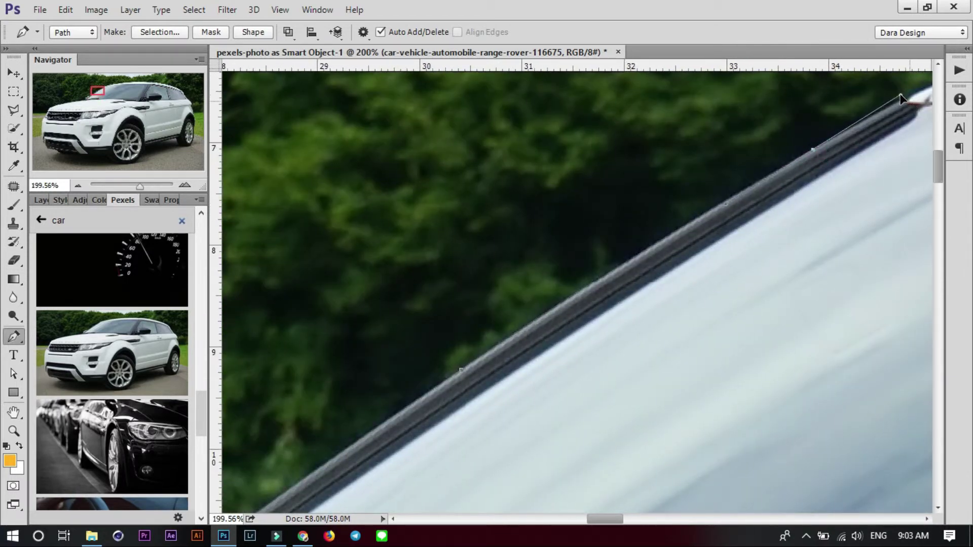
pyautogui.scroll(-1, 663, 261)
pyautogui.hscroll(5, 608, 243)
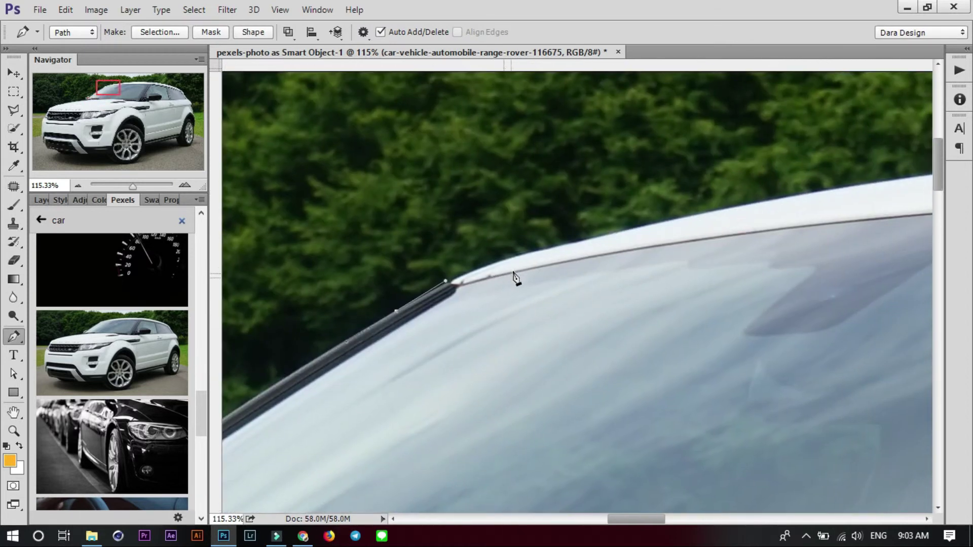
pyautogui.moveTo(547, 243); pyautogui.dragTo(620, 225)
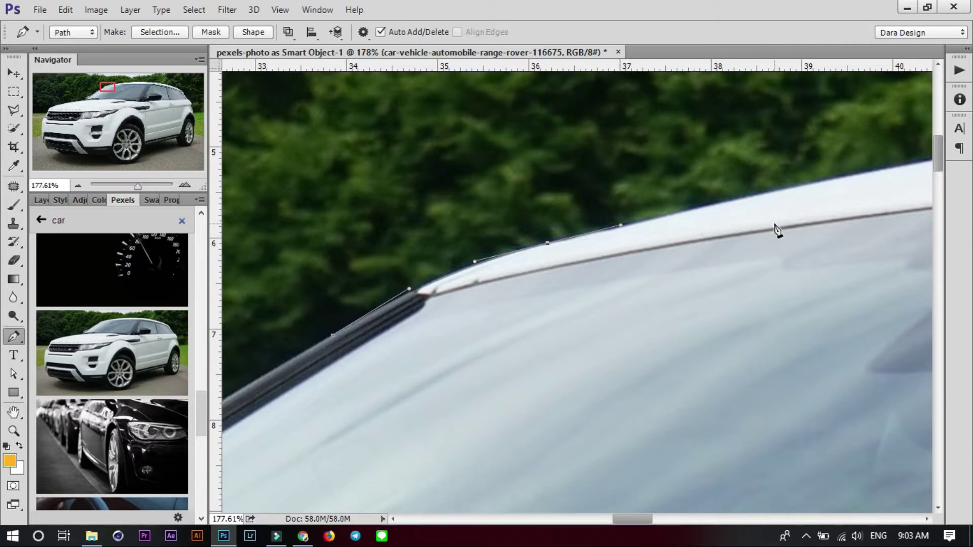
# Add and reshape anchors so the path hugs the roof edge
pyautogui.hscroll(5, 831, 193)
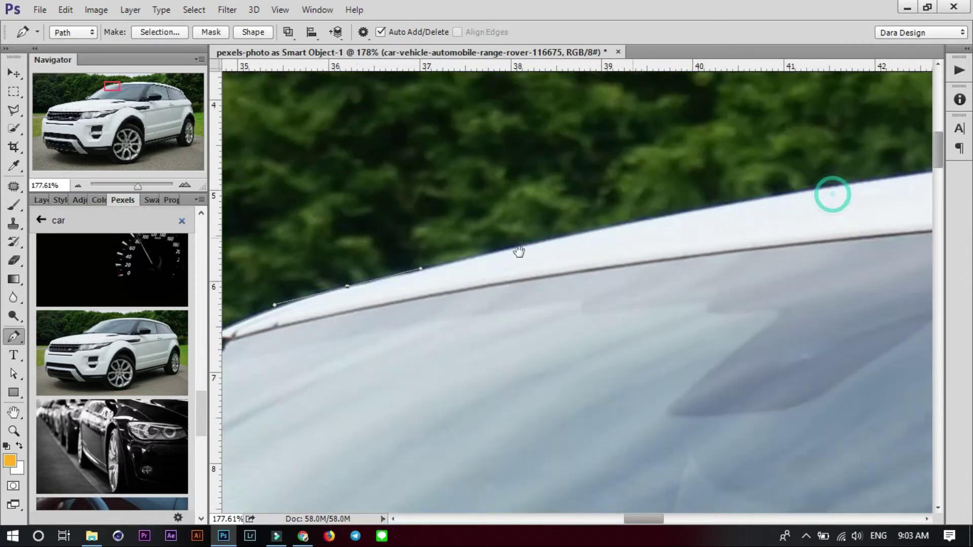
pyautogui.scroll(2, 836, 215)
pyautogui.moveTo(837, 194); pyautogui.dragTo(917, 181)
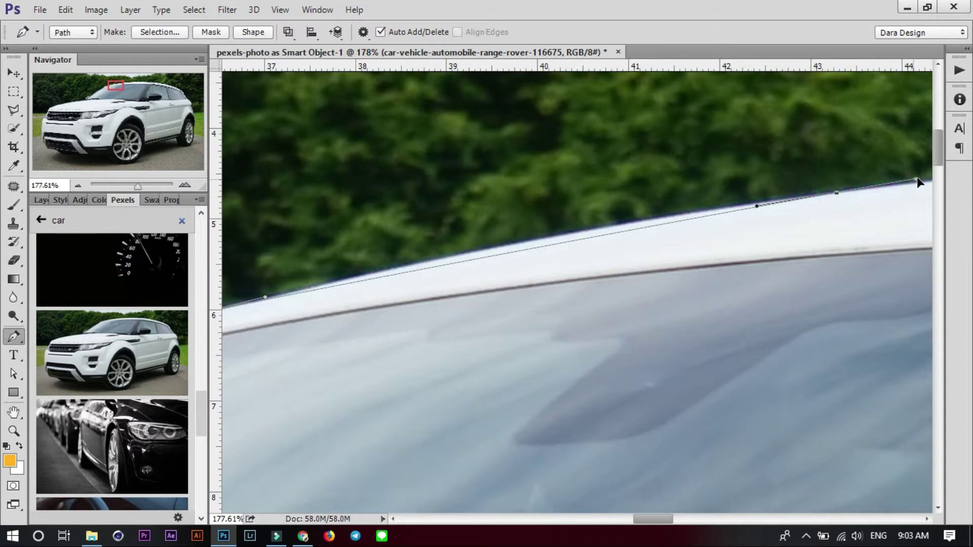
pyautogui.click(629, 229)
pyautogui.moveTo(627, 232); pyautogui.dragTo(621, 227)
pyautogui.hscroll(8, 795, 213)
pyautogui.scroll(1, 795, 214)
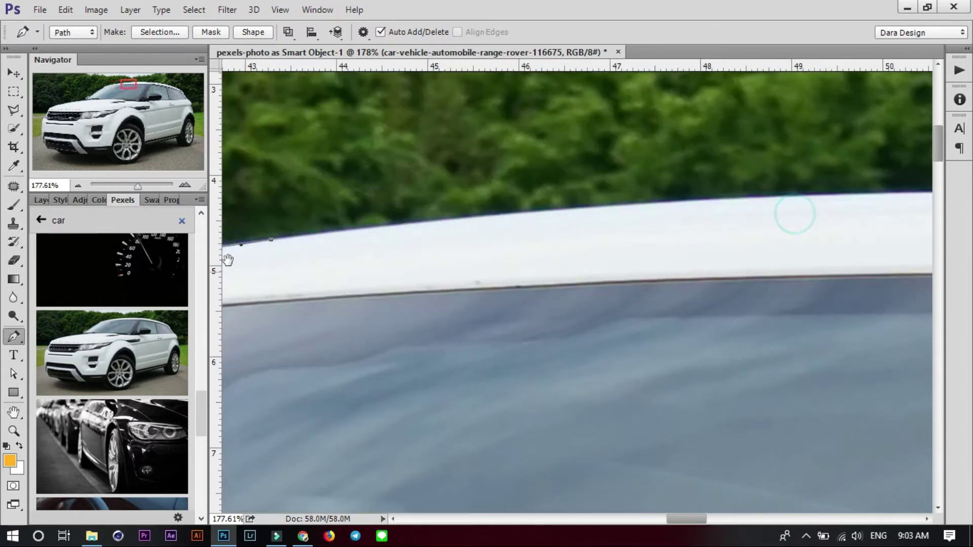
pyautogui.click(779, 199)
pyautogui.click(872, 191)
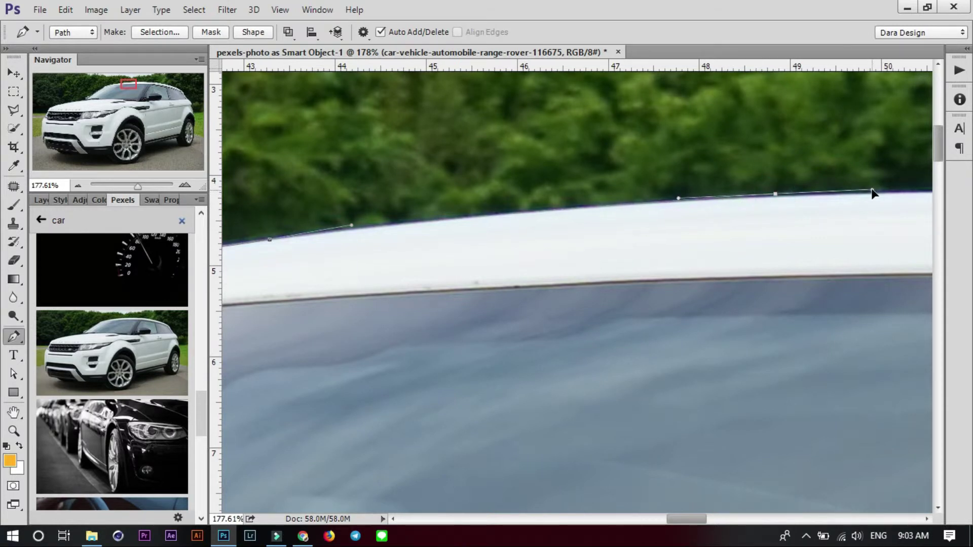
pyautogui.scroll(-5, 596, 207)
# Continue the path along the rear roof above the doors toward the rear pillar
pyautogui.moveTo(794, 223); pyautogui.dragTo(324, 238)
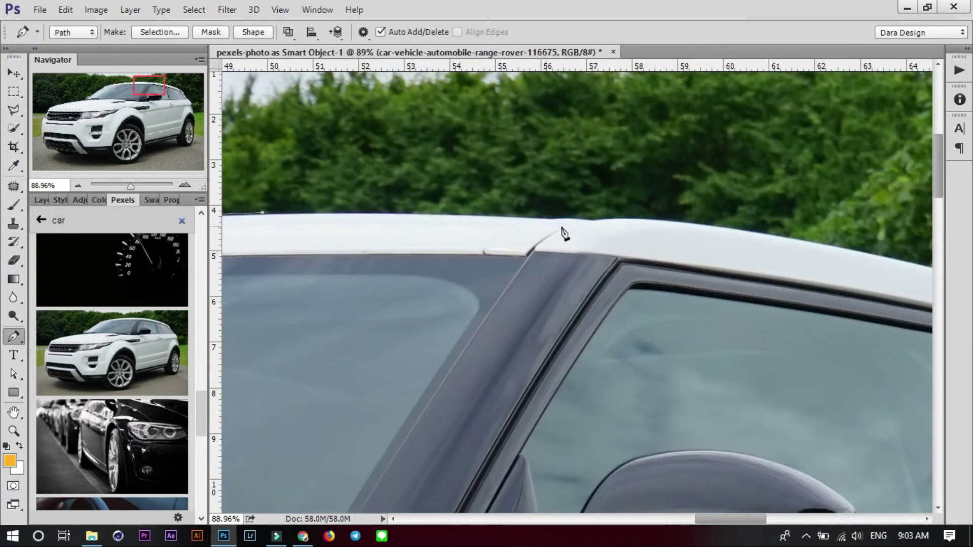
pyautogui.click(593, 222)
pyautogui.scroll(-2, 722, 226)
pyautogui.hscroll(5, 722, 226)
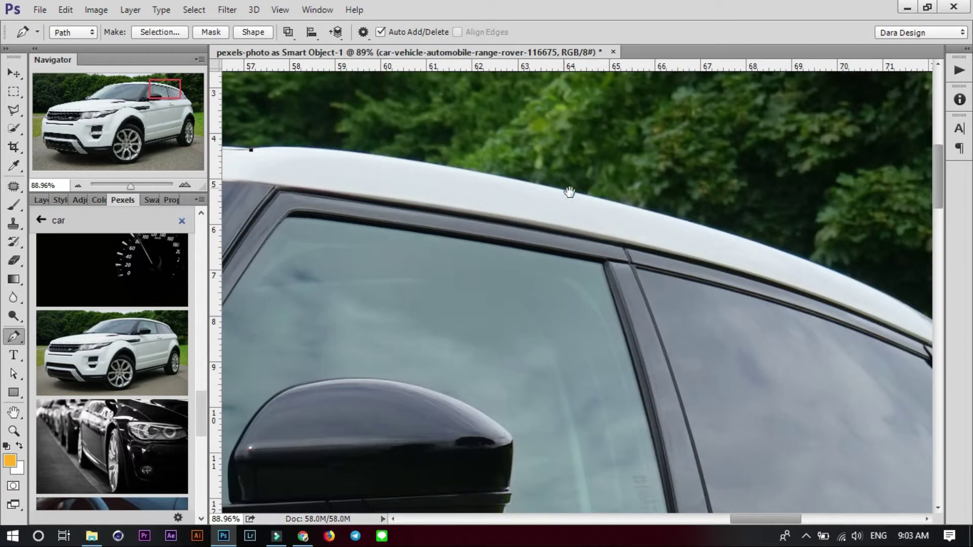
pyautogui.moveTo(590, 197); pyautogui.dragTo(781, 245)
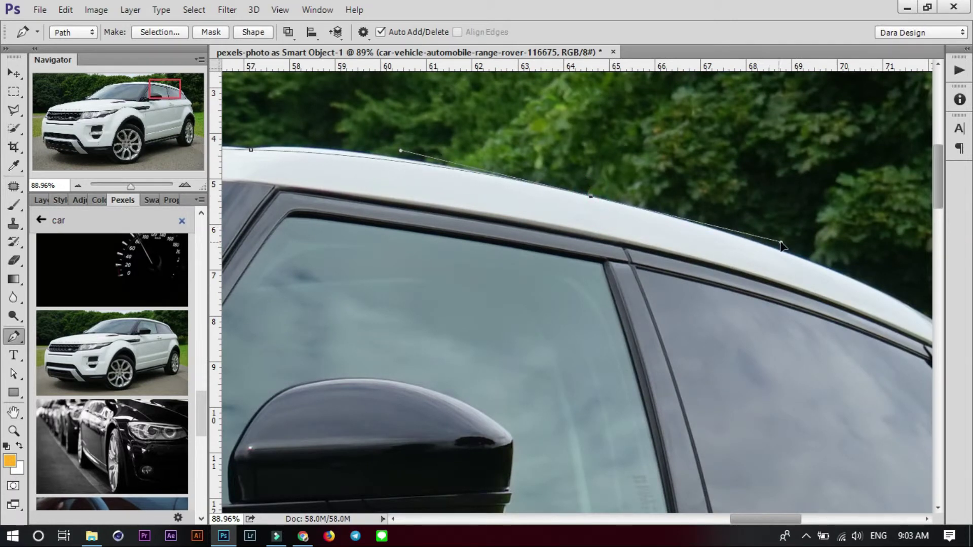
pyautogui.moveTo(704, 228); pyautogui.dragTo(599, 216)
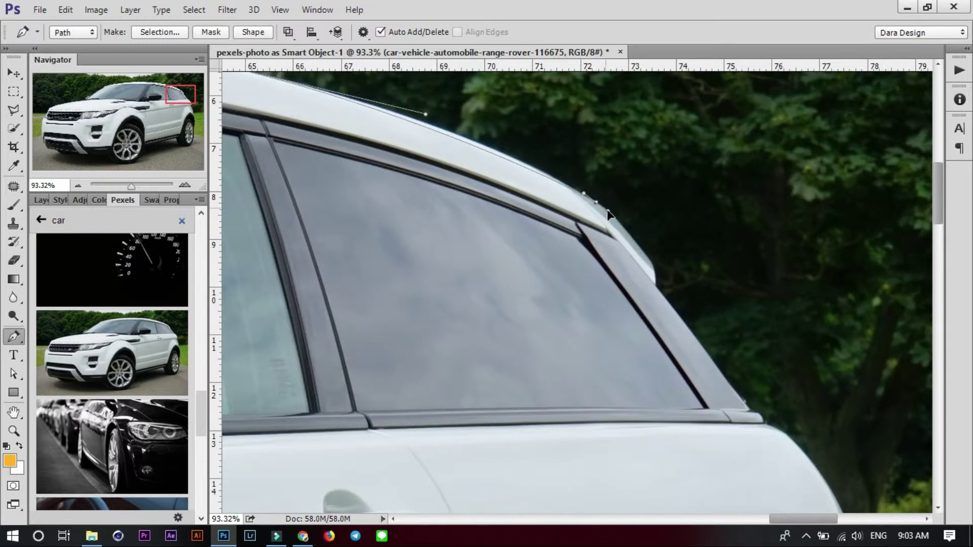
# Trace the path along the rear roof edge and around the rear window corner
pyautogui.scroll(1, 631, 259)
pyautogui.scroll(4, 630, 258)
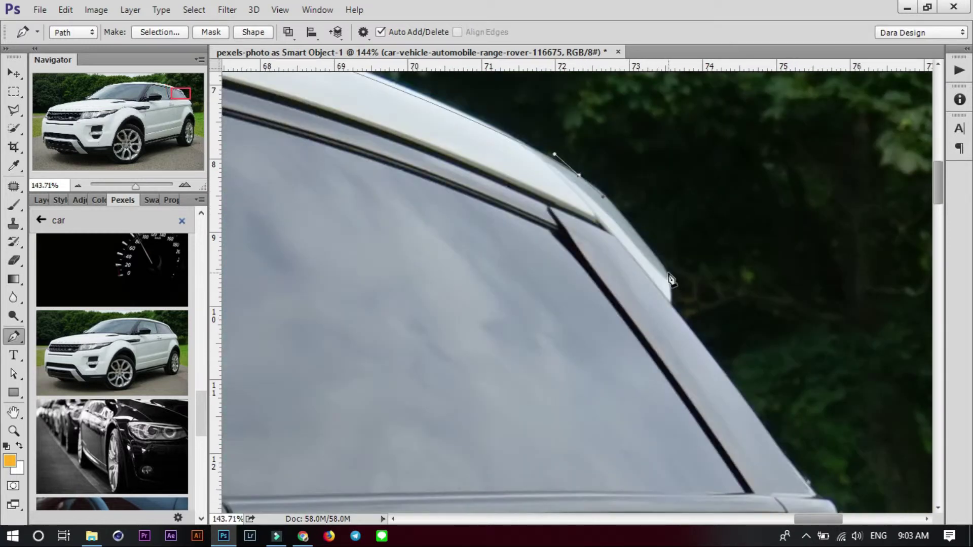
pyautogui.moveTo(668, 272); pyautogui.dragTo(668, 285)
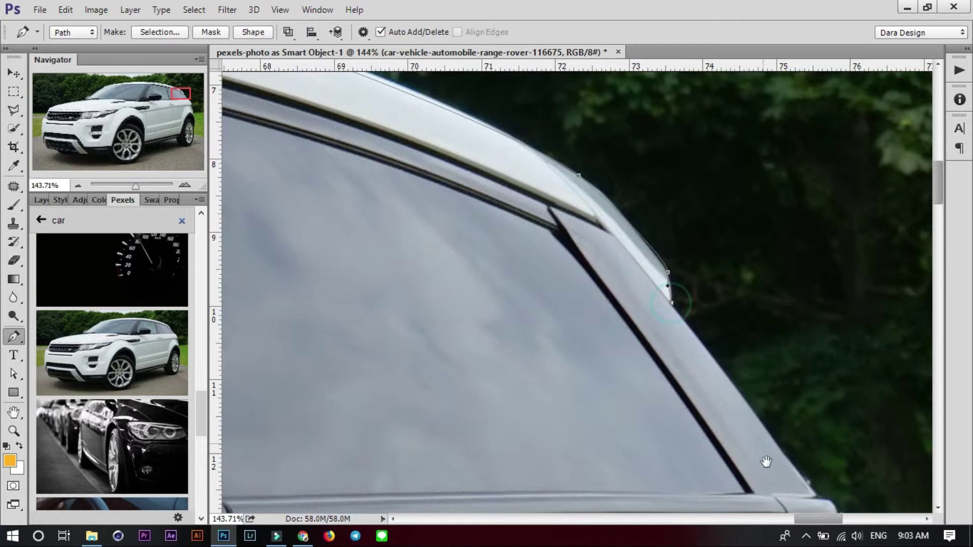
pyautogui.moveTo(764, 460); pyautogui.dragTo(631, 230)
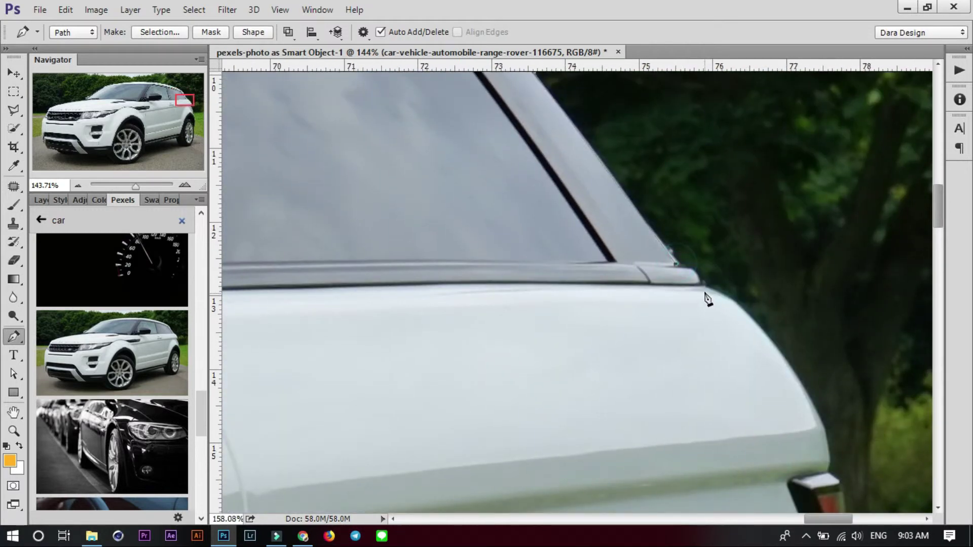
pyautogui.scroll(5, 686, 263)
pyautogui.click(699, 284)
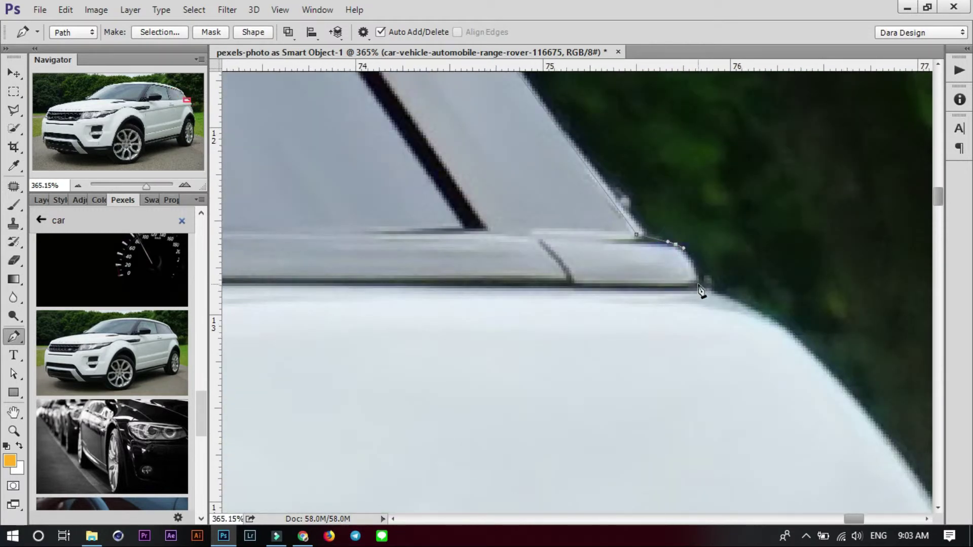
pyautogui.moveTo(794, 362); pyautogui.dragTo(588, 234)
pyautogui.click(588, 211)
pyautogui.click(640, 263)
# Carry the path down the rear body edge and curve it around the taillight
pyautogui.scroll(-2, 641, 261)
pyautogui.scroll(-2, 663, 289)
pyautogui.scroll(-2, 688, 317)
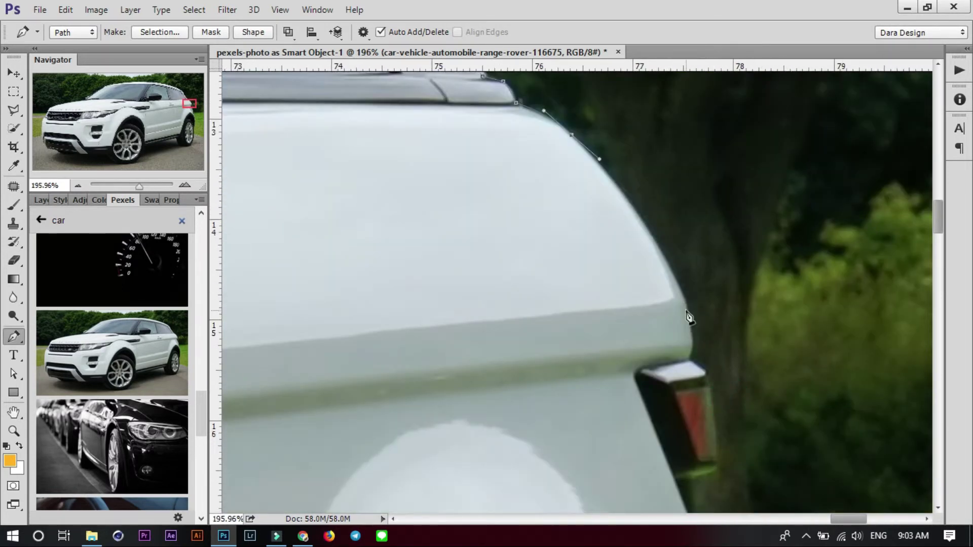
pyautogui.click(685, 299)
pyautogui.click(695, 341)
pyautogui.click(689, 358)
pyautogui.scroll(2, 708, 400)
pyautogui.moveTo(707, 362); pyautogui.dragTo(712, 381)
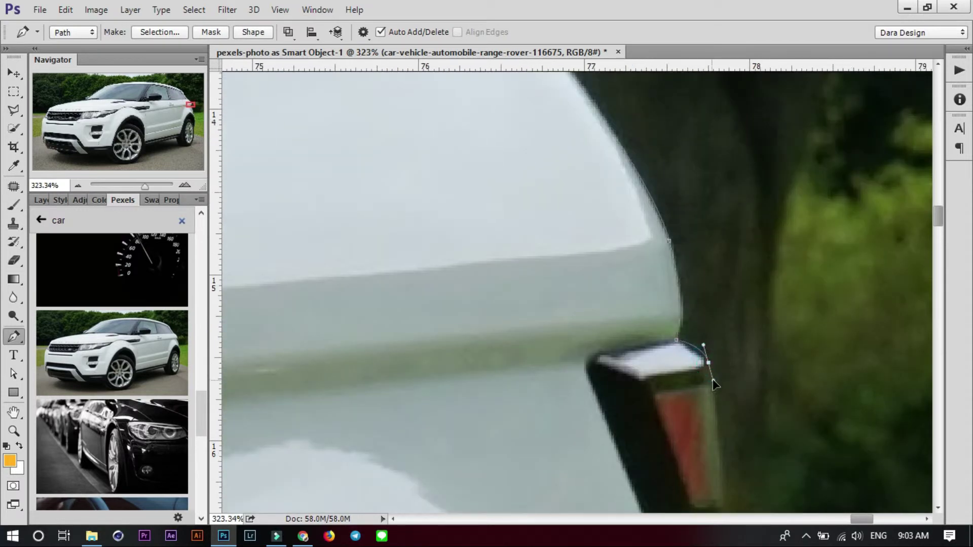
pyautogui.moveTo(697, 302); pyautogui.dragTo(682, 72)
pyautogui.moveTo(705, 277); pyautogui.dragTo(706, 288)
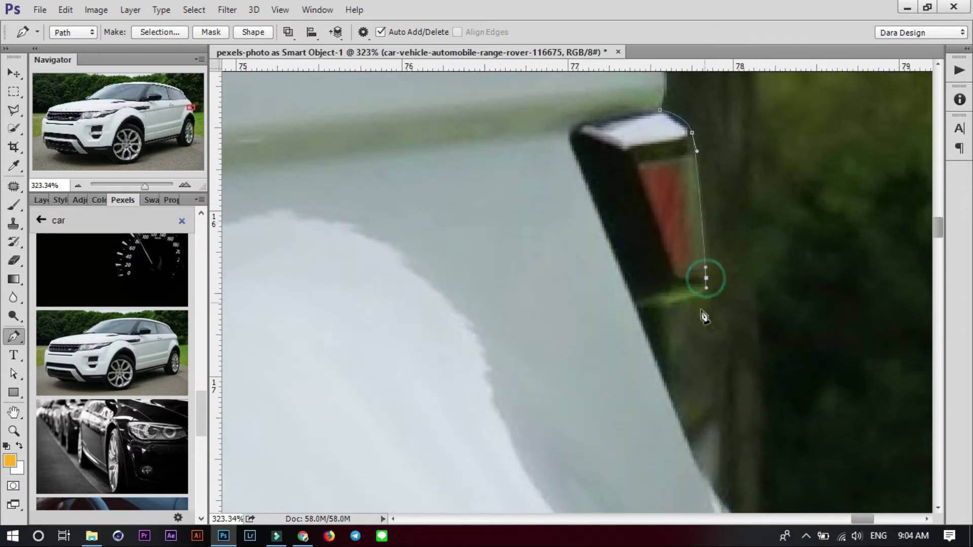
pyautogui.moveTo(620, 304); pyautogui.dragTo(606, 302)
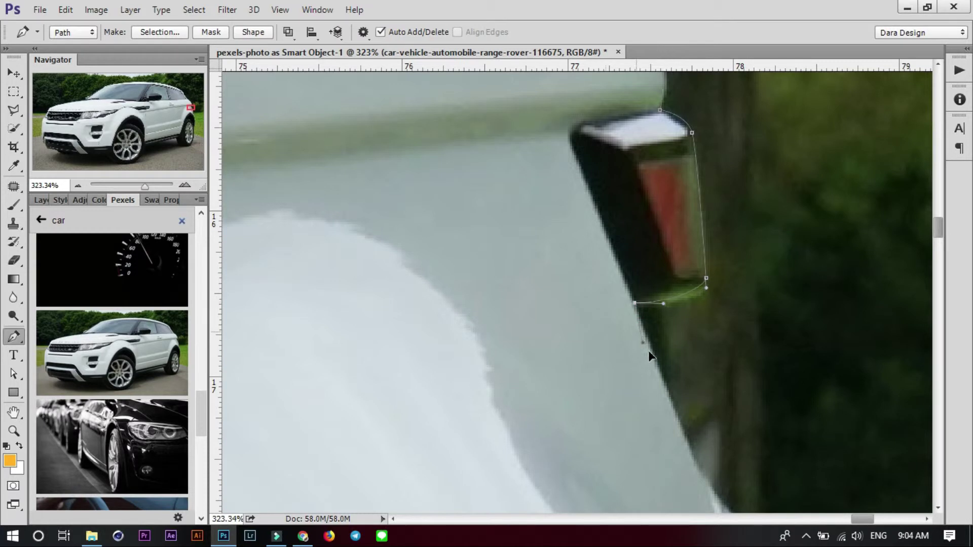
pyautogui.scroll(-2, 686, 413)
# Trace the path down the rear bumper edge and the rear wheel arch
pyautogui.scroll(-5, 651, 269)
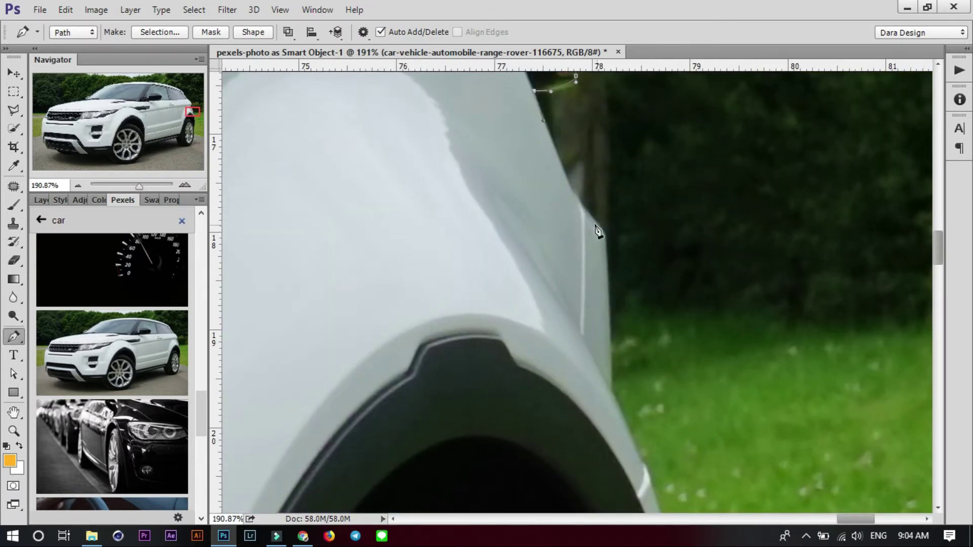
pyautogui.moveTo(608, 235)
pyautogui.mouseDown()
pyautogui.moveTo(681, 325)
pyautogui.moveTo(614, 362)
pyautogui.mouseUp()
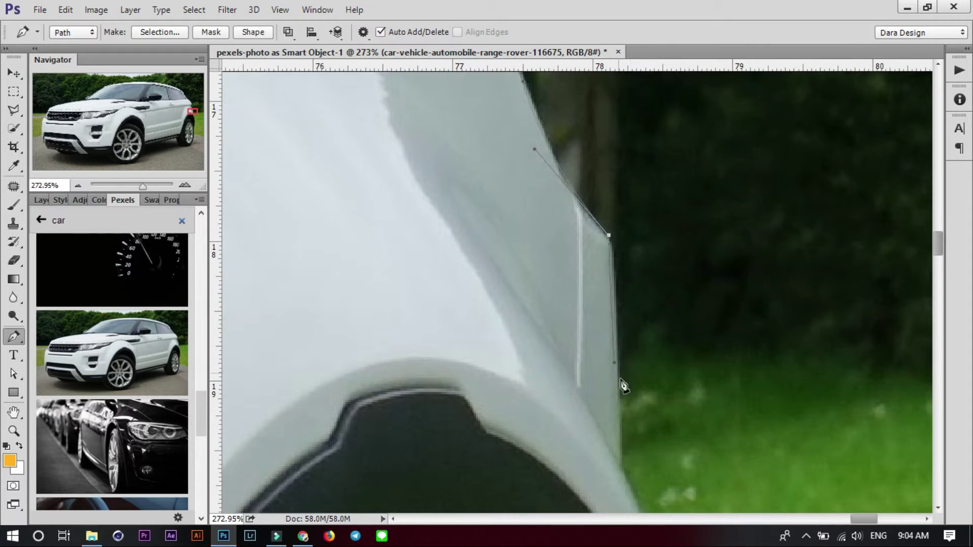
pyautogui.scroll(-5, 623, 471)
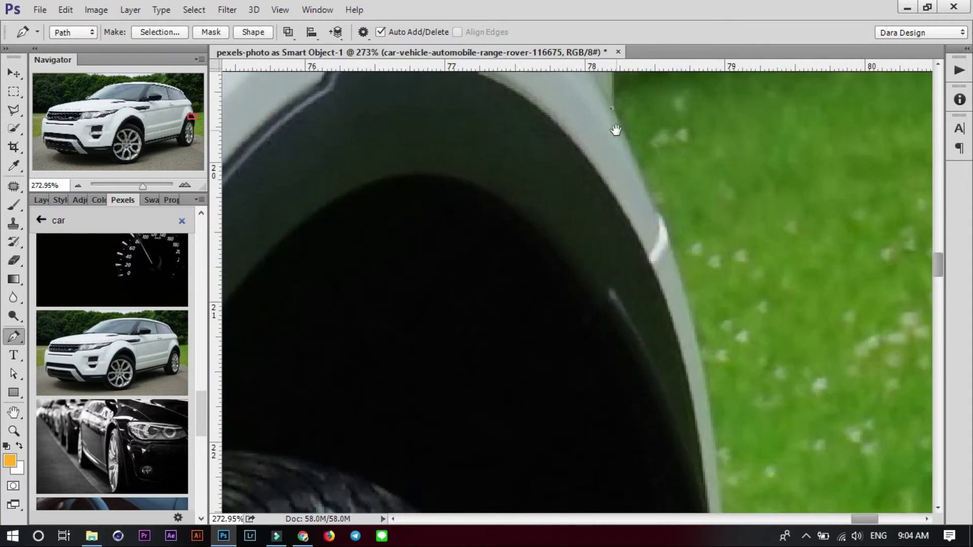
pyautogui.scroll(-5, 715, 404)
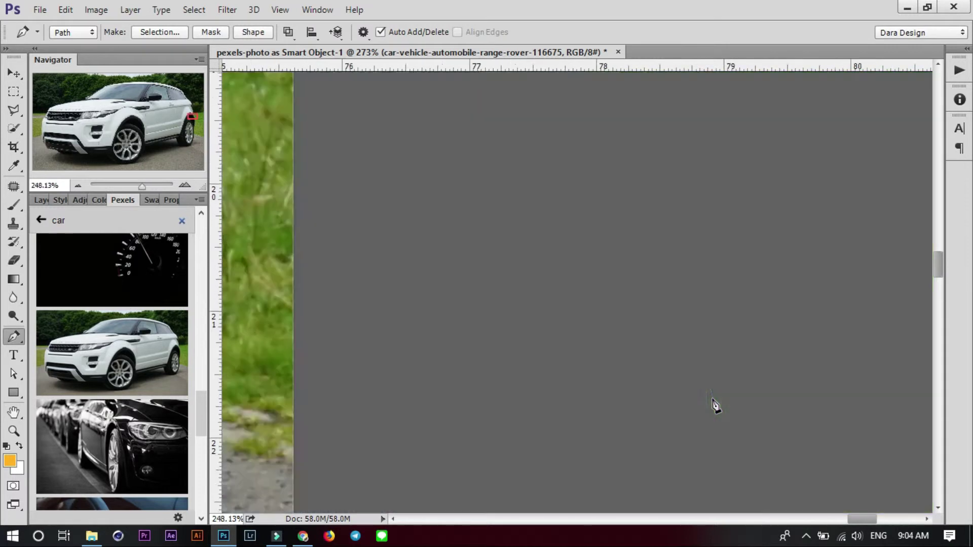
pyautogui.scroll(3, 669, 161)
pyautogui.moveTo(669, 161); pyautogui.dragTo(668, 132)
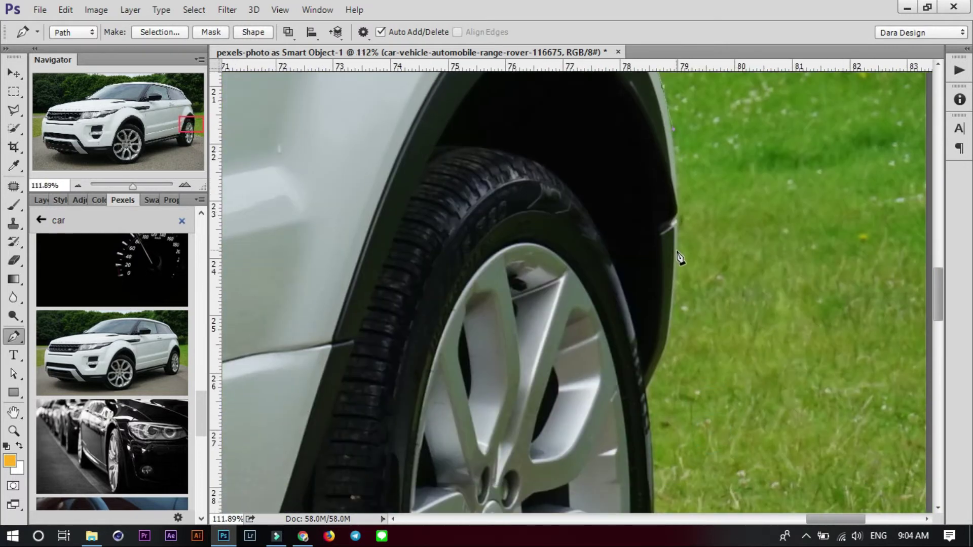
pyautogui.click(673, 223)
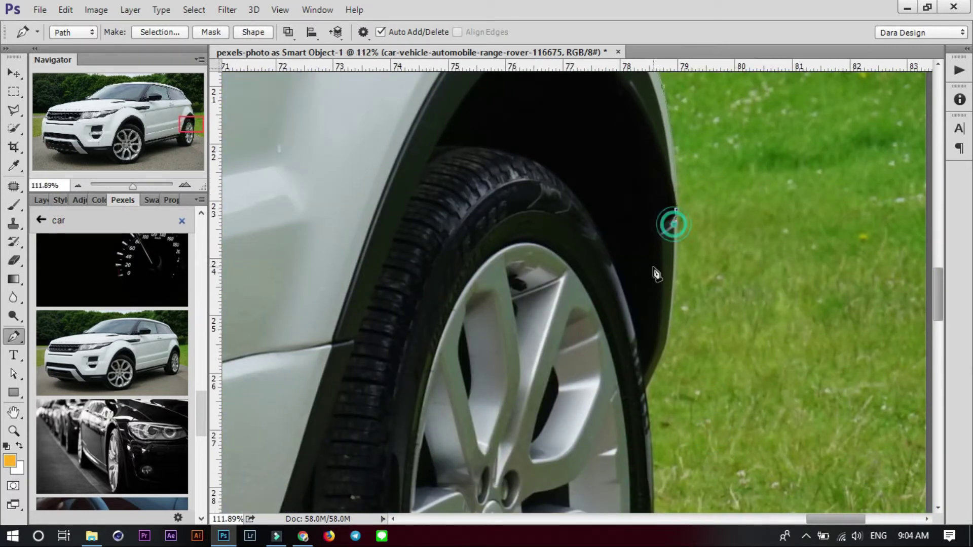
pyautogui.click(669, 327)
pyautogui.click(665, 359)
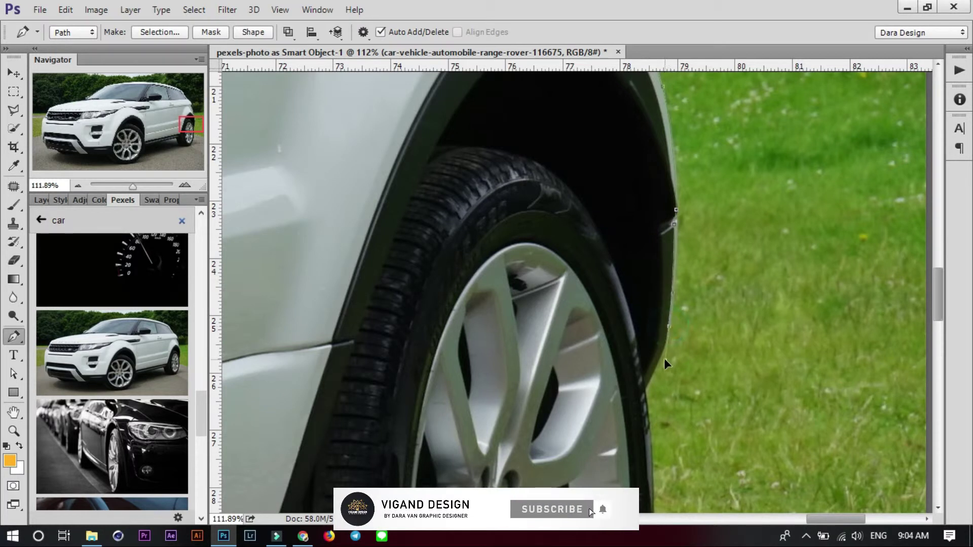
pyautogui.click(640, 401)
# Curve the path around the rear tyre, close it at the first anchor, and zoom out
pyautogui.scroll(3, 633, 304)
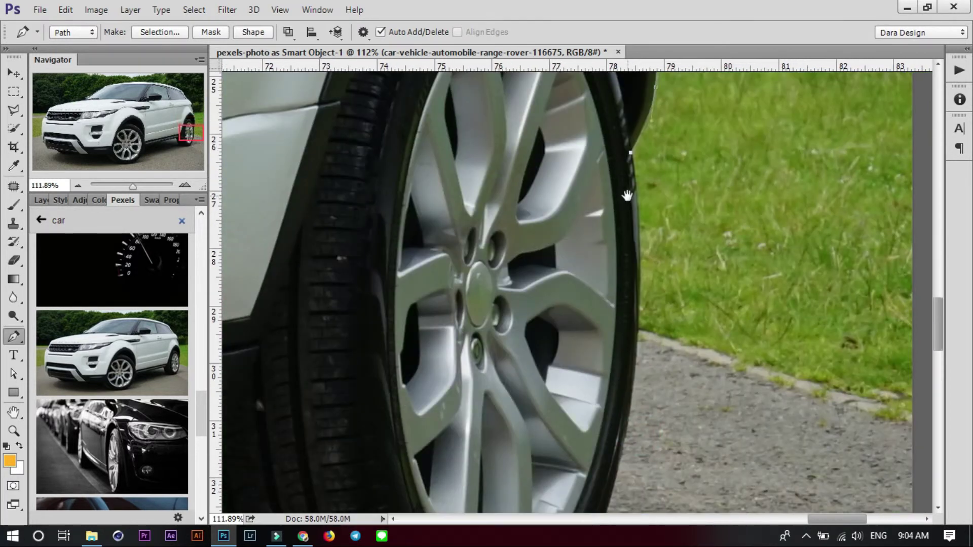
pyautogui.moveTo(644, 274)
pyautogui.mouseDown()
pyautogui.moveTo(646, 366)
pyautogui.moveTo(704, 44)
pyautogui.mouseUp()
pyautogui.moveTo(666, 257); pyautogui.dragTo(666, 274)
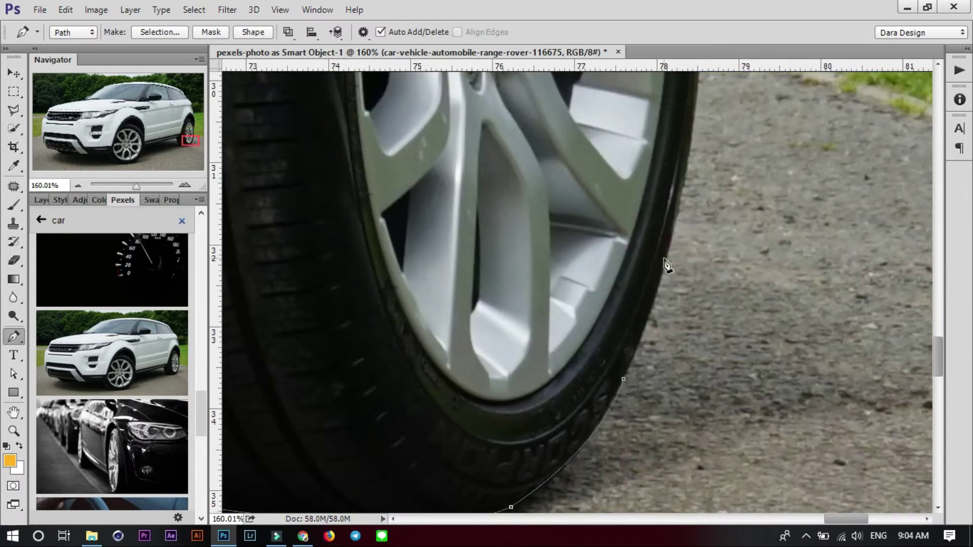
pyautogui.click(623, 378)
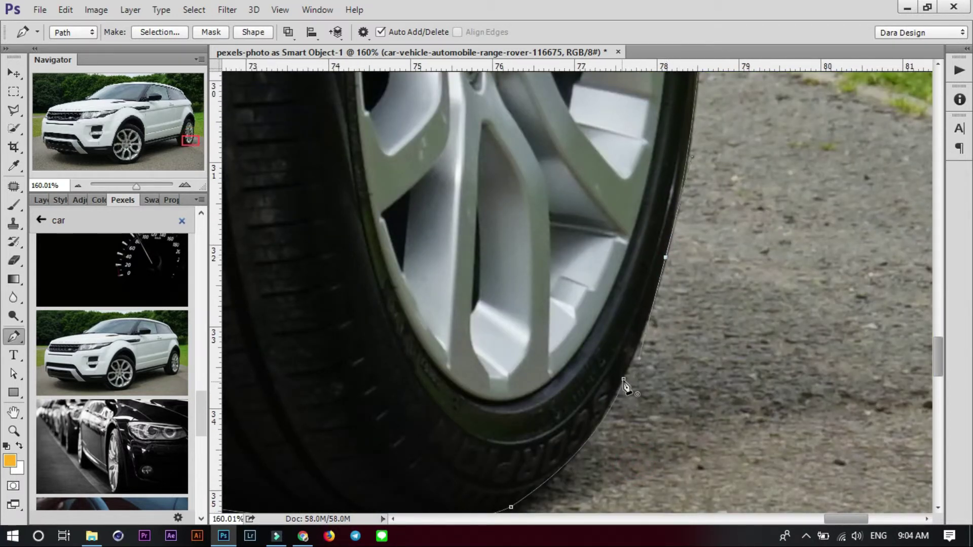
pyautogui.scroll(-3, 820, 286)
pyautogui.scroll(-4, 819, 287)
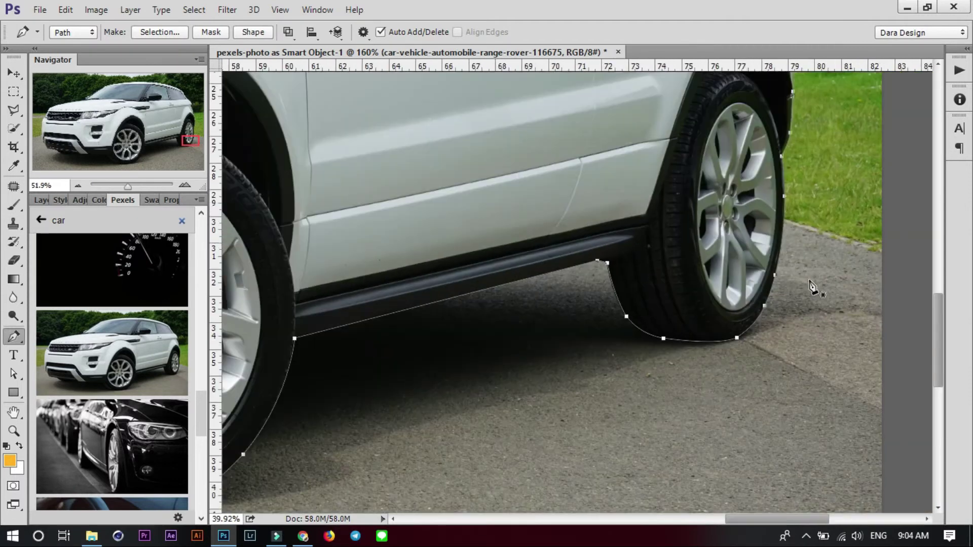
pyautogui.scroll(-3, 818, 288)
pyautogui.scroll(-4, 820, 286)
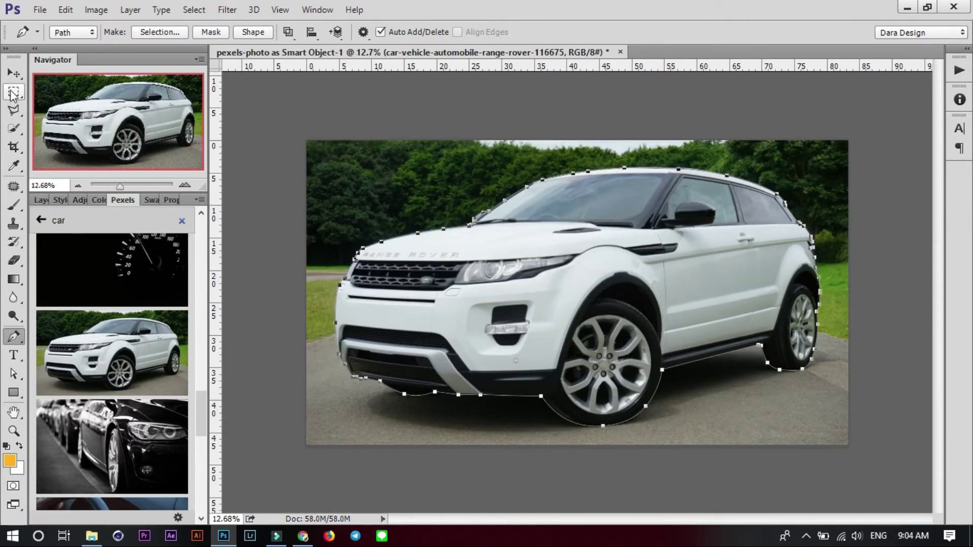
# With the Move tool active, load the closed car path as a selection and show the Layers panel
pyautogui.click(16, 74)
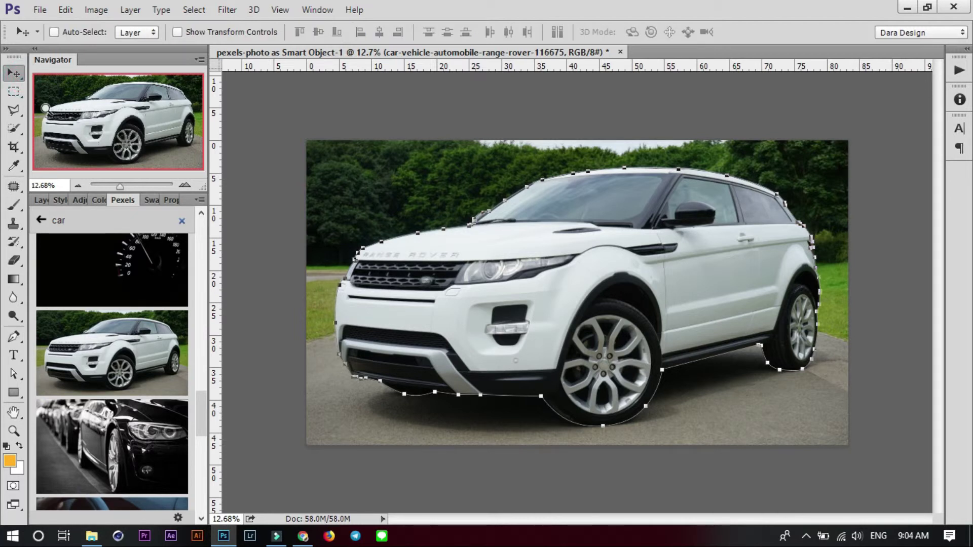
pyautogui.hotkey('ctrl', 'Return')
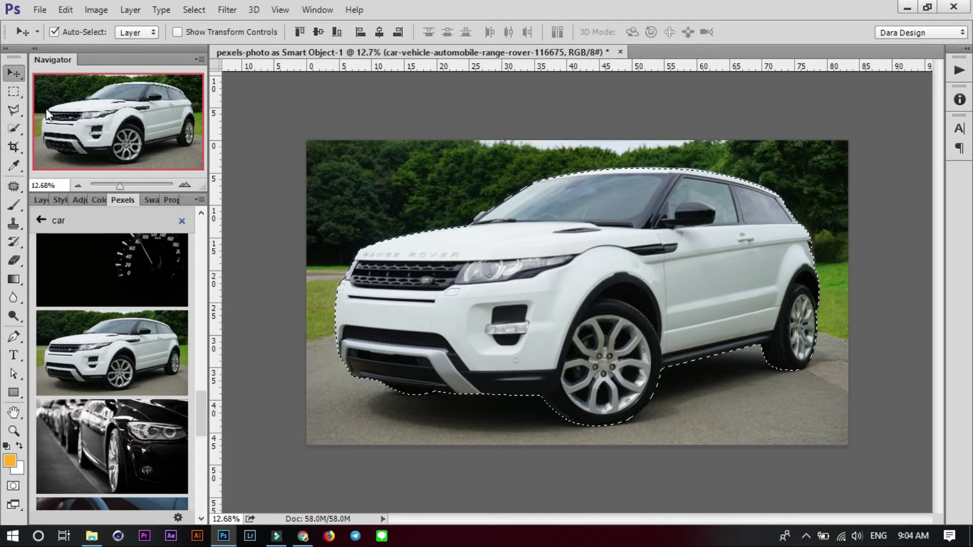
pyautogui.click(42, 199)
pyautogui.click(106, 518)
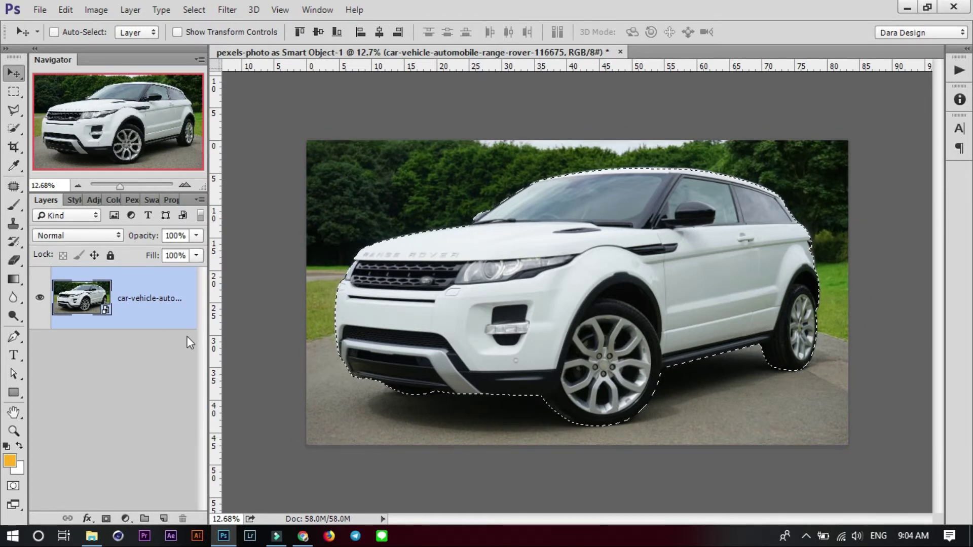
# Copy the selected car onto Layer 1 with Ctrl+J and hide the original photo layer
pyautogui.hotkey('ctrl', 'j')
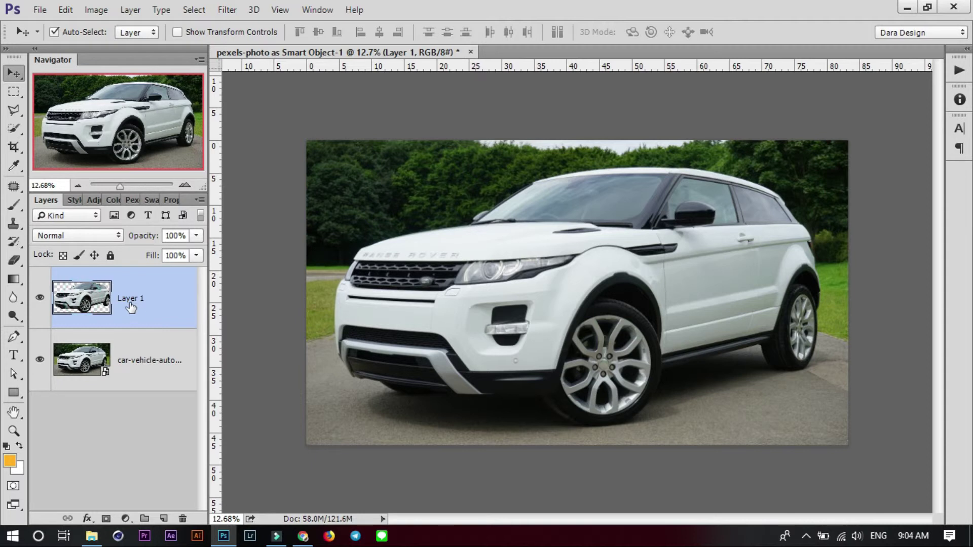
pyautogui.click(39, 298)
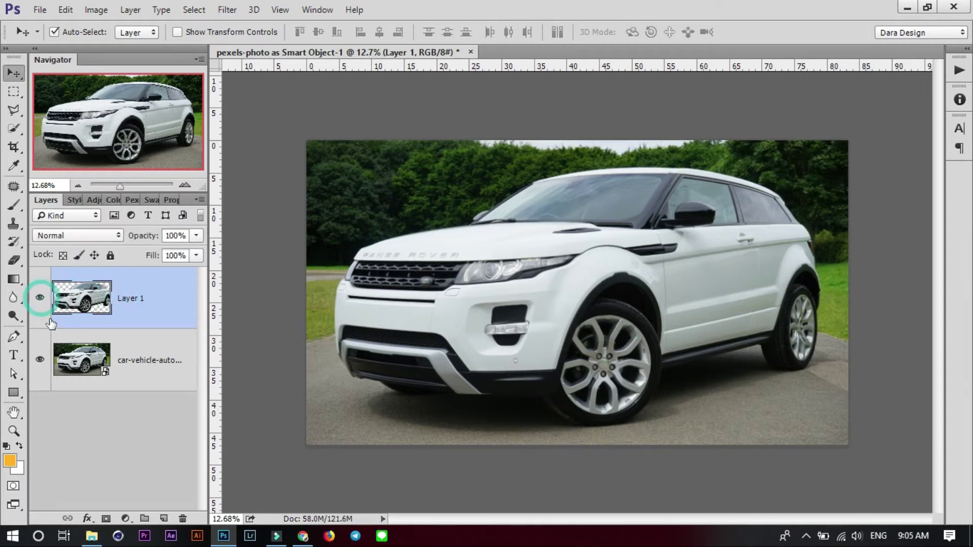
pyautogui.click(40, 359)
pyautogui.click(144, 361)
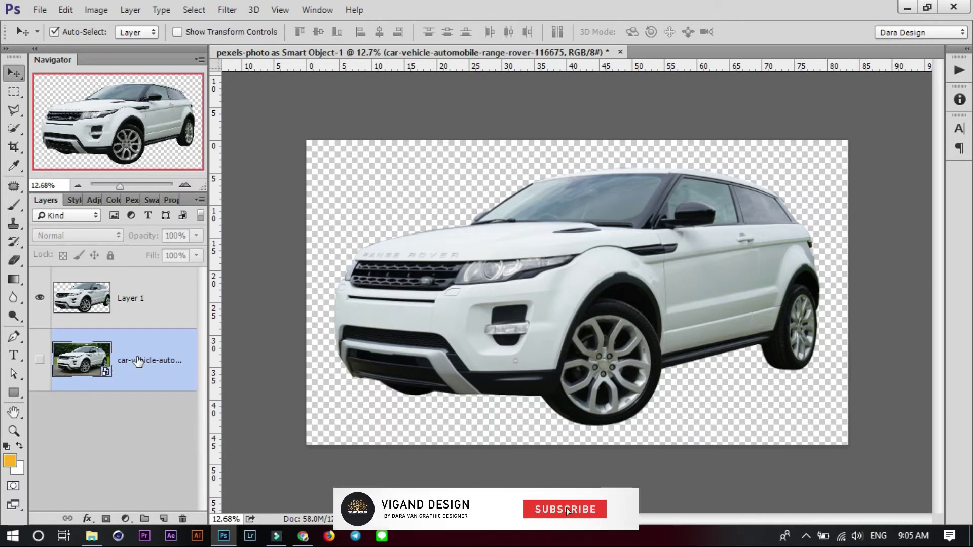
# Toggle Layer 1's visibility to check the cut-out, re-show the original photo, and select Layer 1
pyautogui.click(92, 295)
pyautogui.click(40, 297)
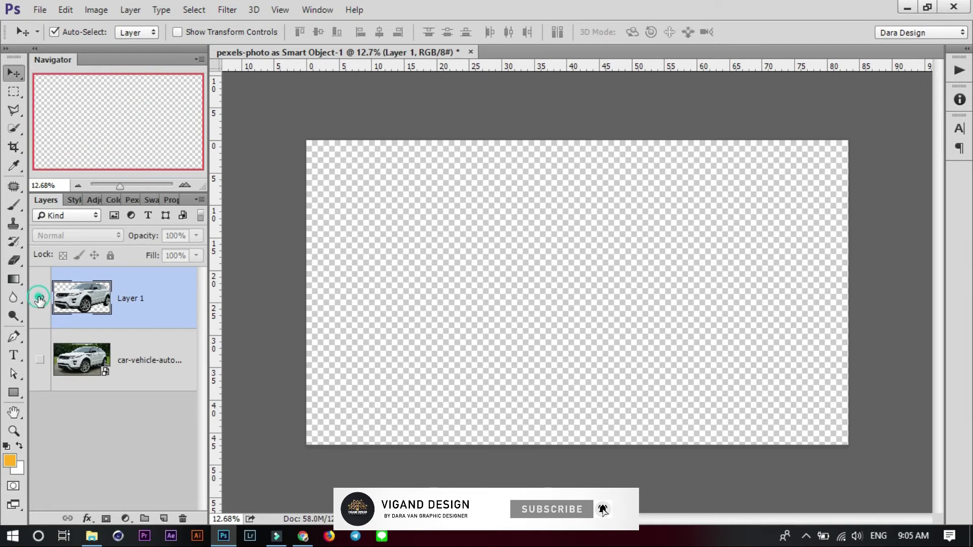
pyautogui.click(39, 299)
pyautogui.click(42, 298)
pyautogui.click(39, 360)
pyautogui.click(152, 360)
pyautogui.click(573, 263)
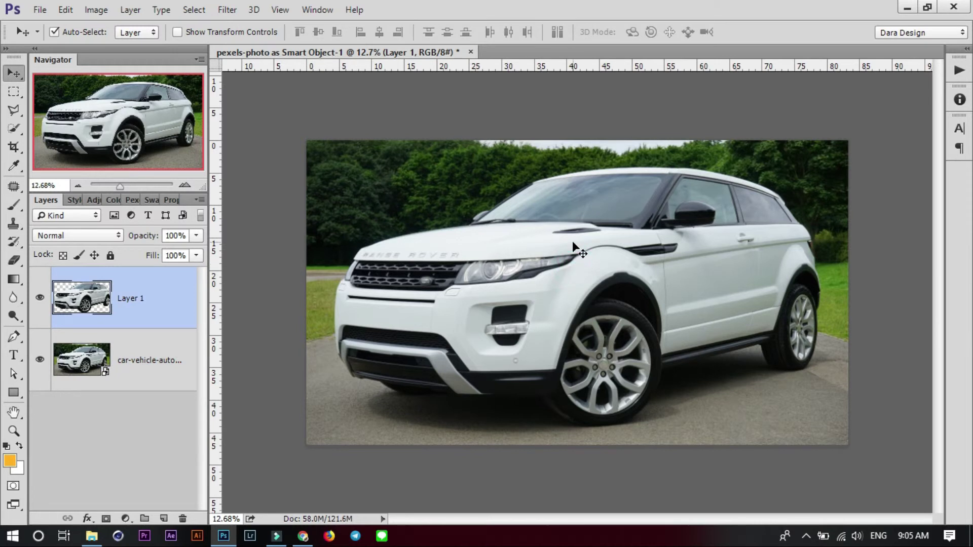
# Alt-drag the car left to create an overlapping Layer 1 copy
pyautogui.click(578, 282)
pyautogui.moveTo(566, 286); pyautogui.dragTo(514, 277)
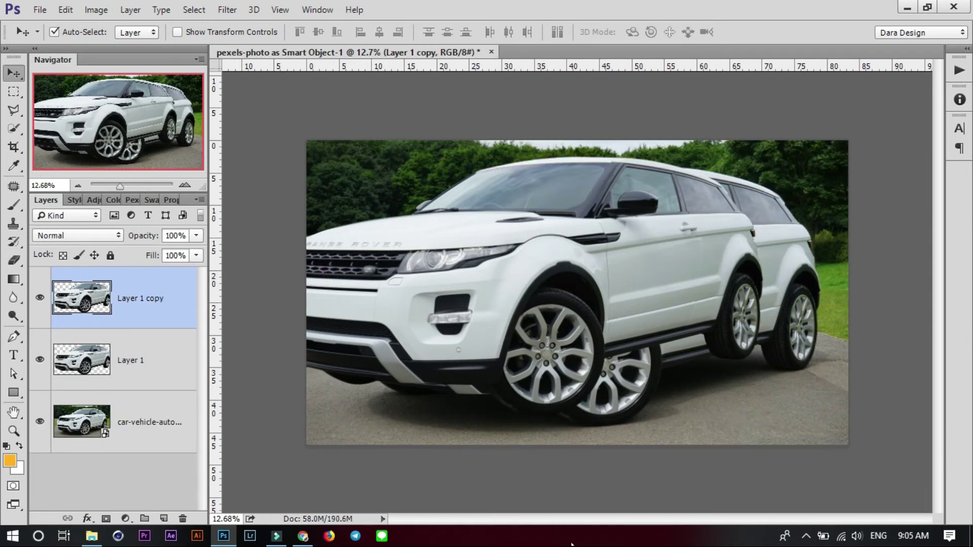
pyautogui.press('ctrl')
pyautogui.press('ctrl')
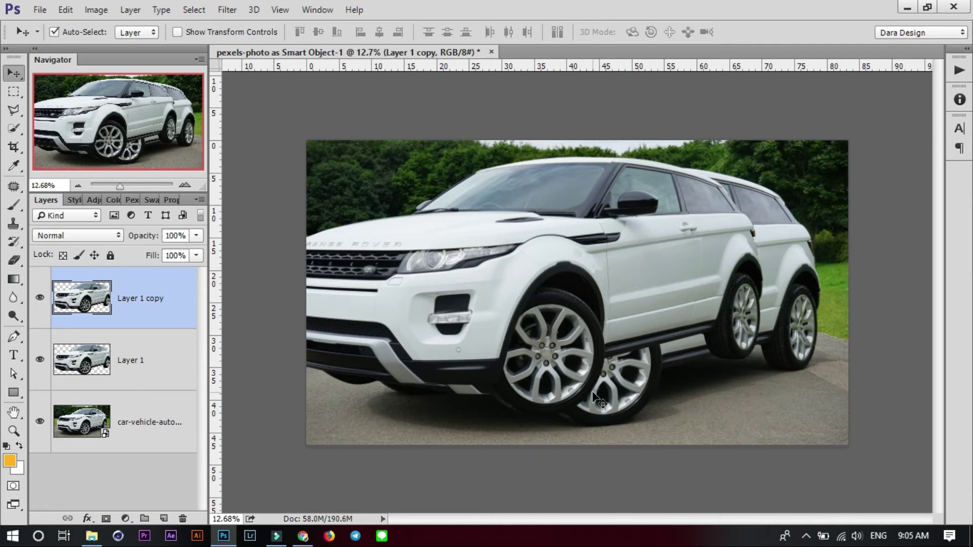